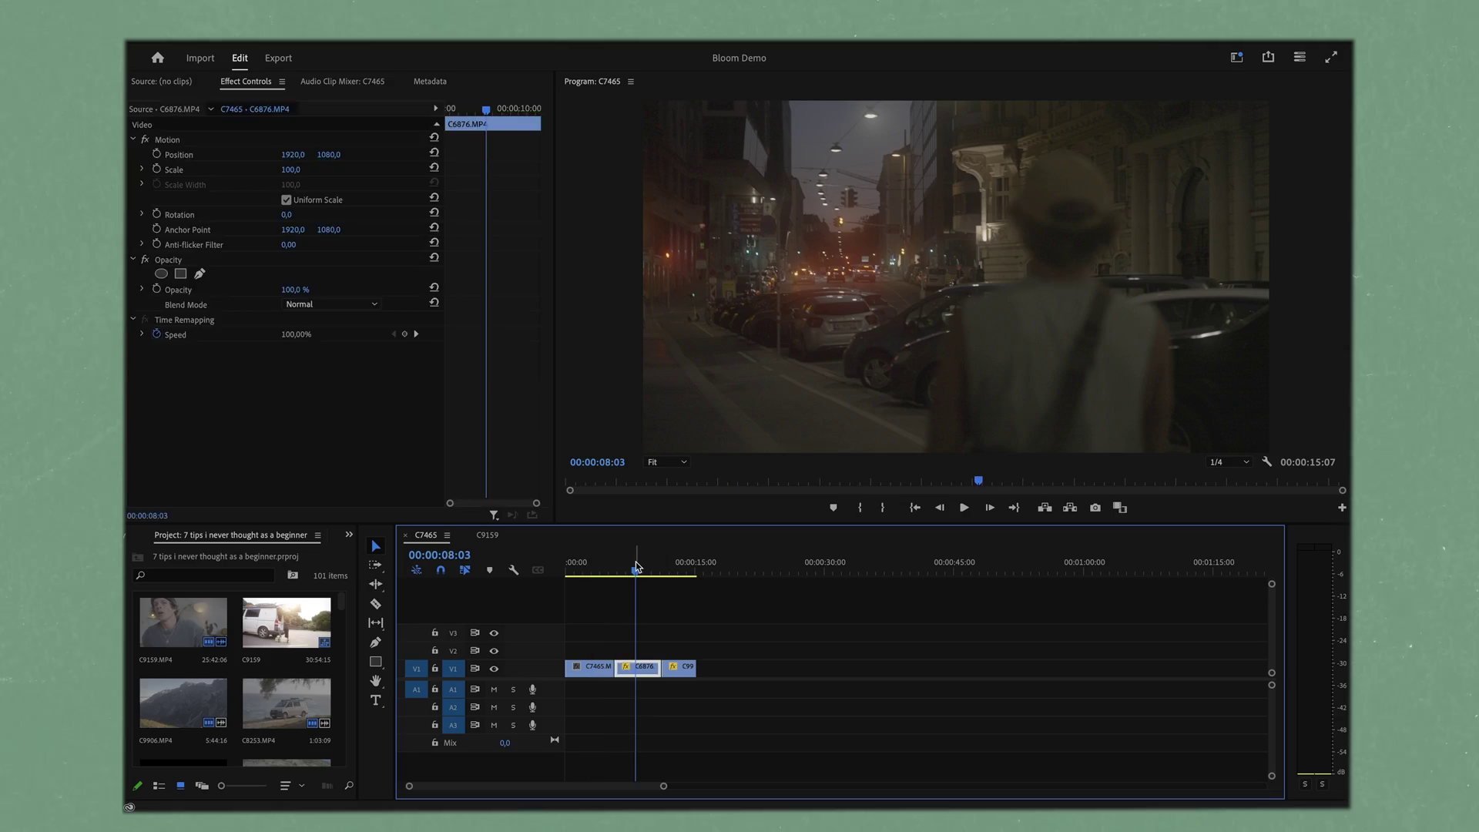
Scrub the Timeline through the sequence to the mountain hut shot
drag(635, 567, 604, 558)
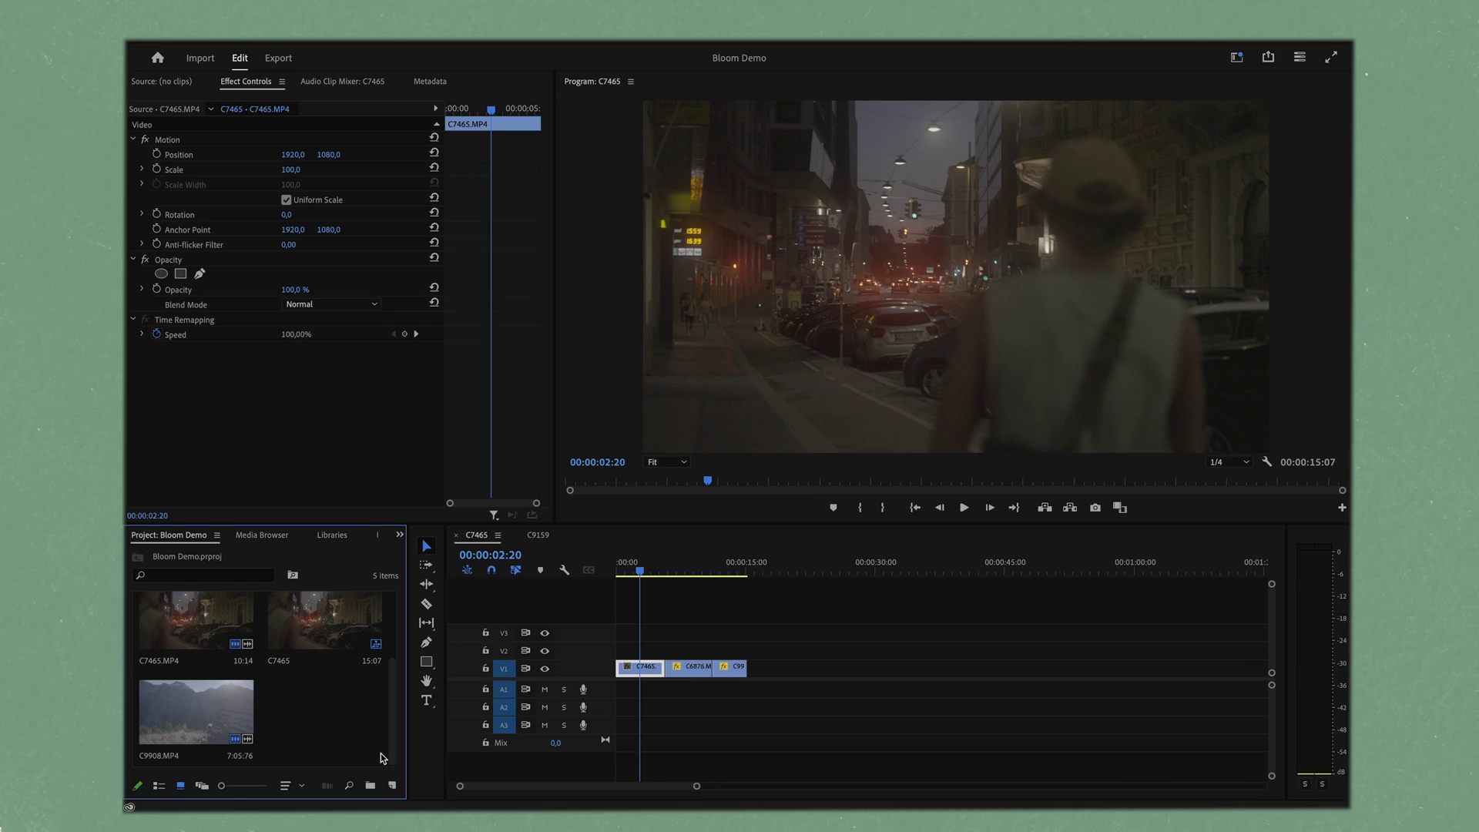
Create a new 3840×2160 adjustment layer in the project
click(392, 786)
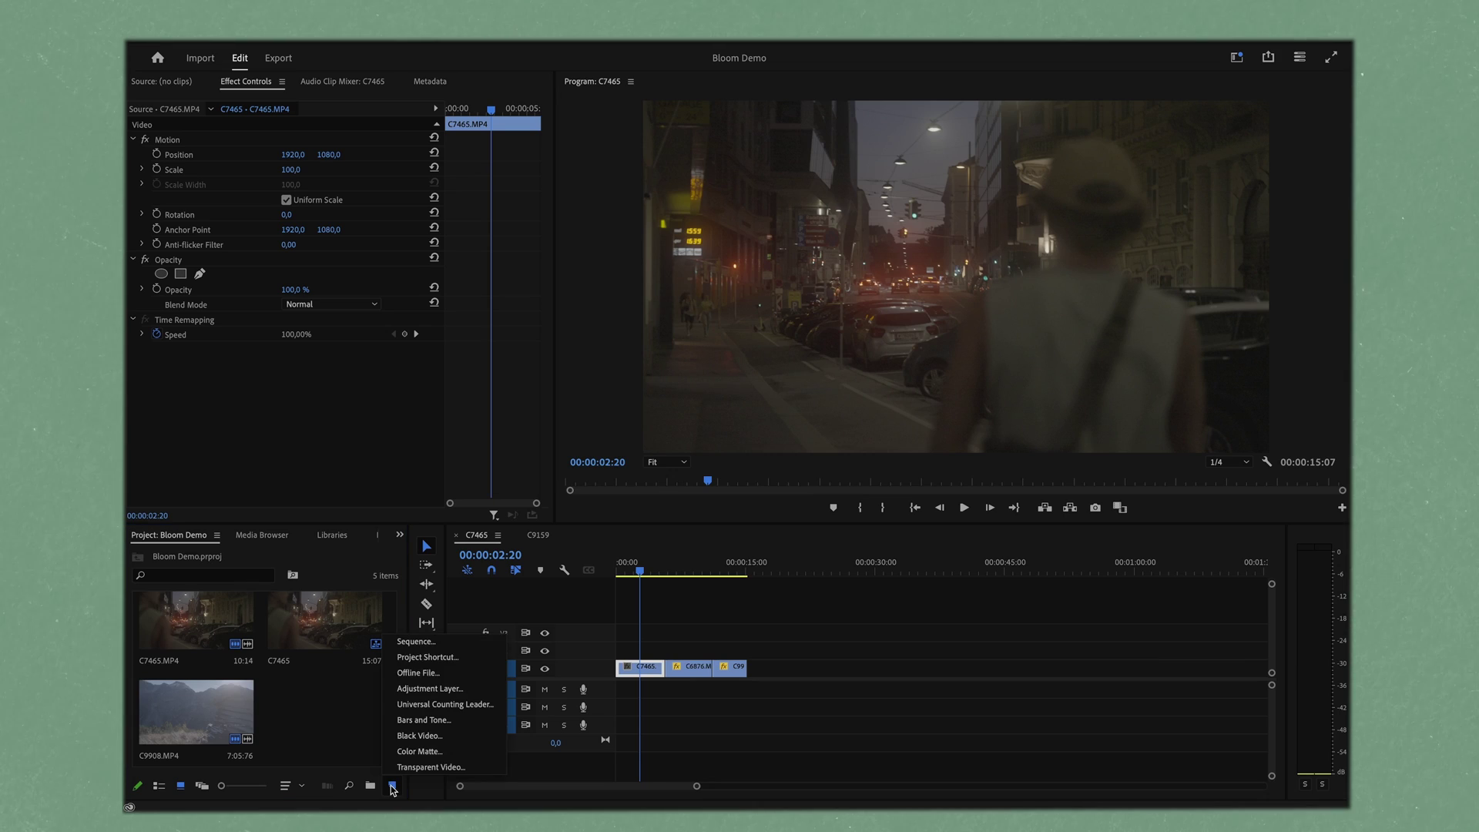
click(457, 689)
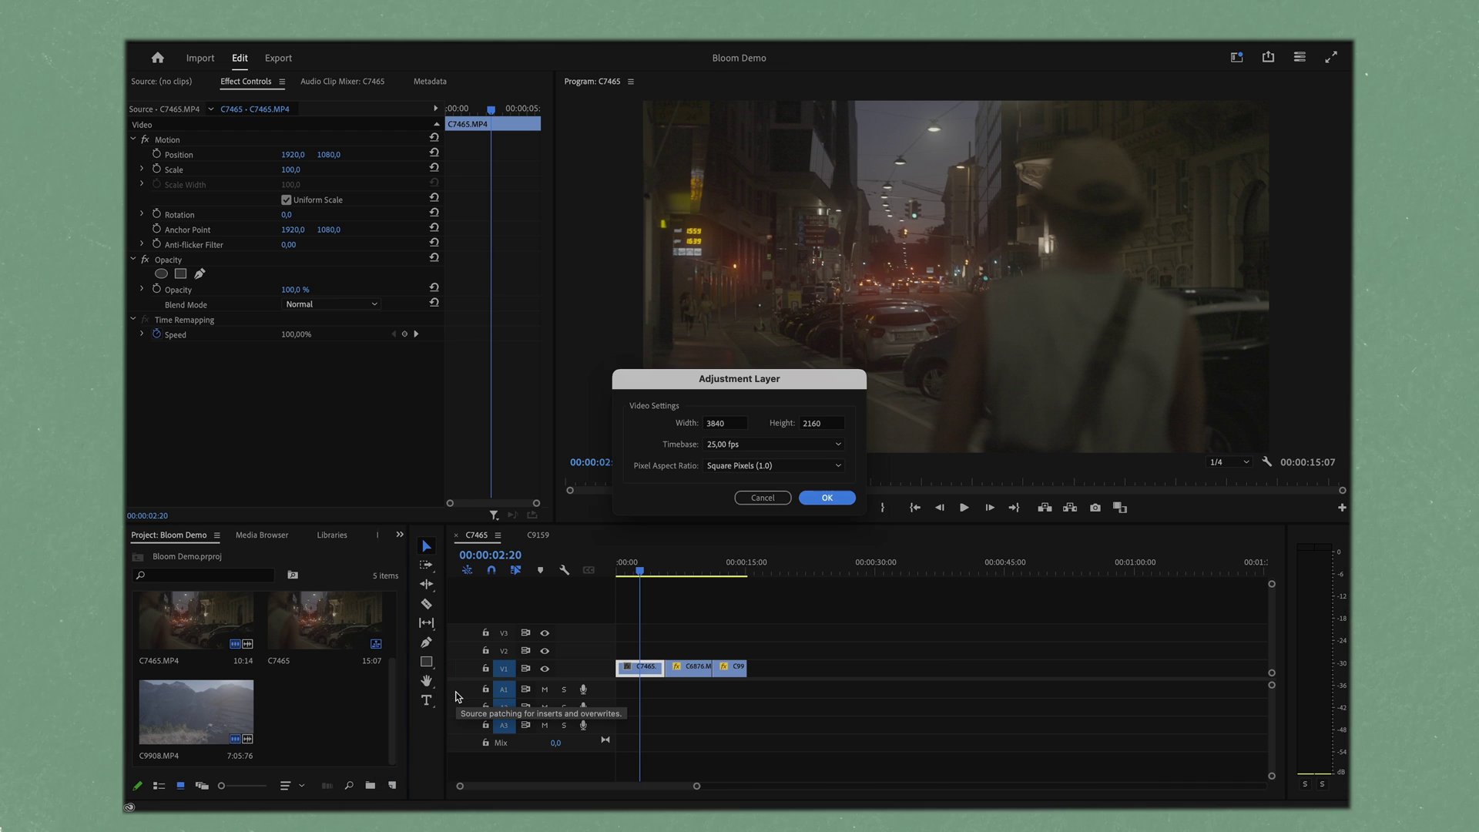
key(Return)
Place the adjustment layer on V2 above C9908, trimmed to end with that clip
drag(344, 731, 746, 649)
click(730, 564)
key(equal)
key(equal)
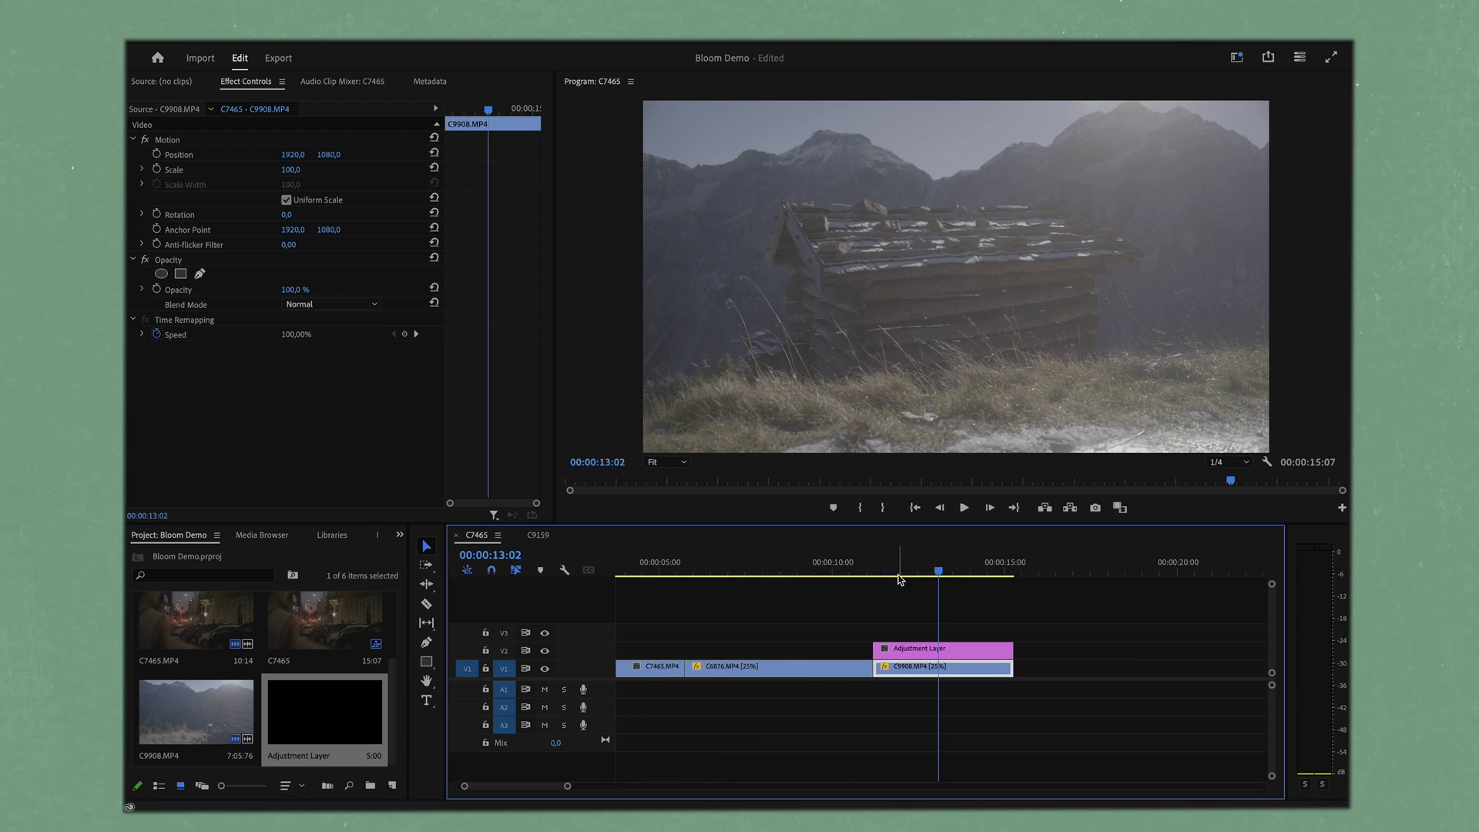
Search the Effects panel for 'channel' and apply Channel Blur to the adjustment layer
click(909, 651)
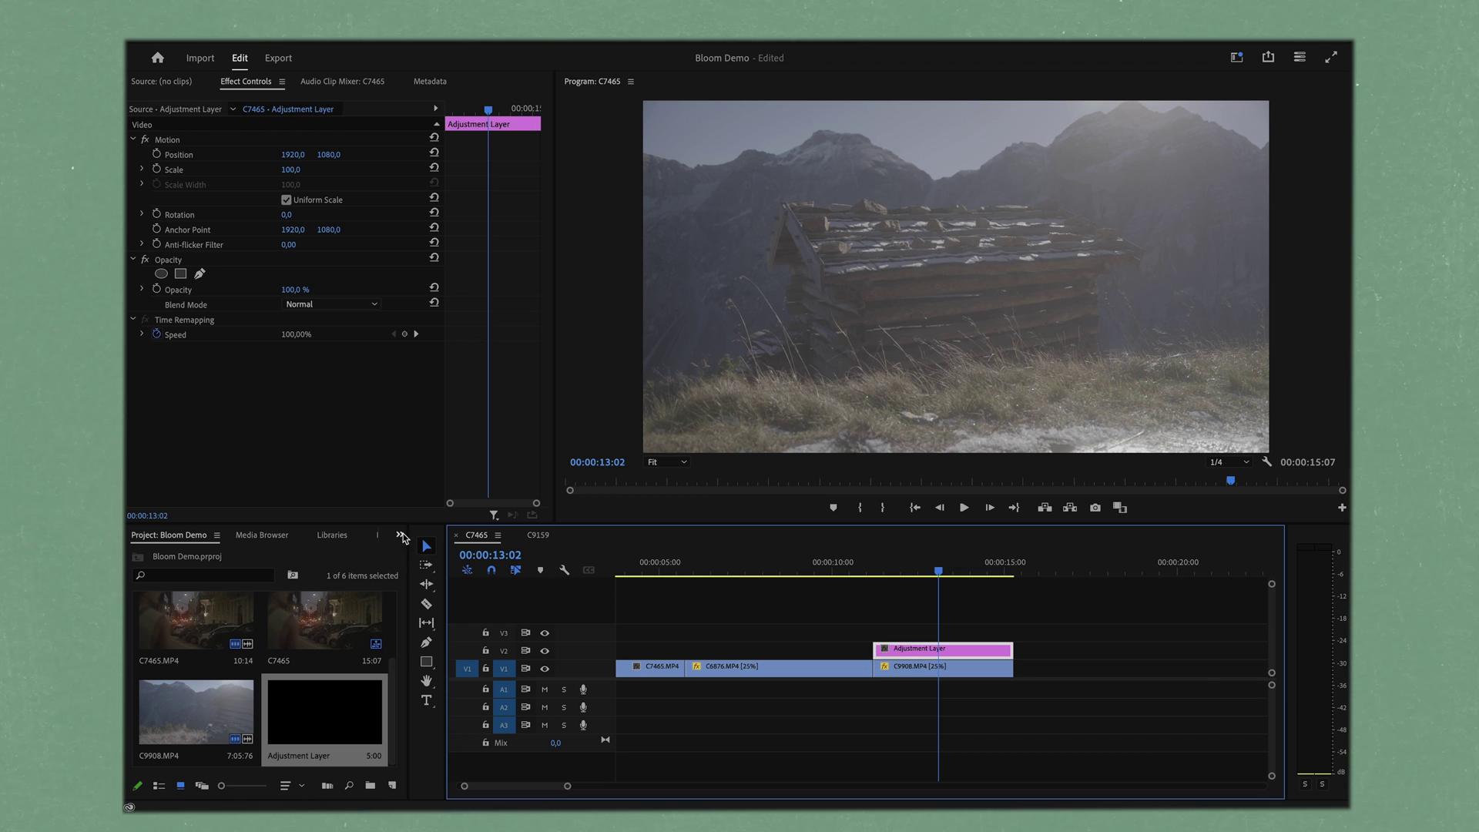
click(400, 535)
click(443, 617)
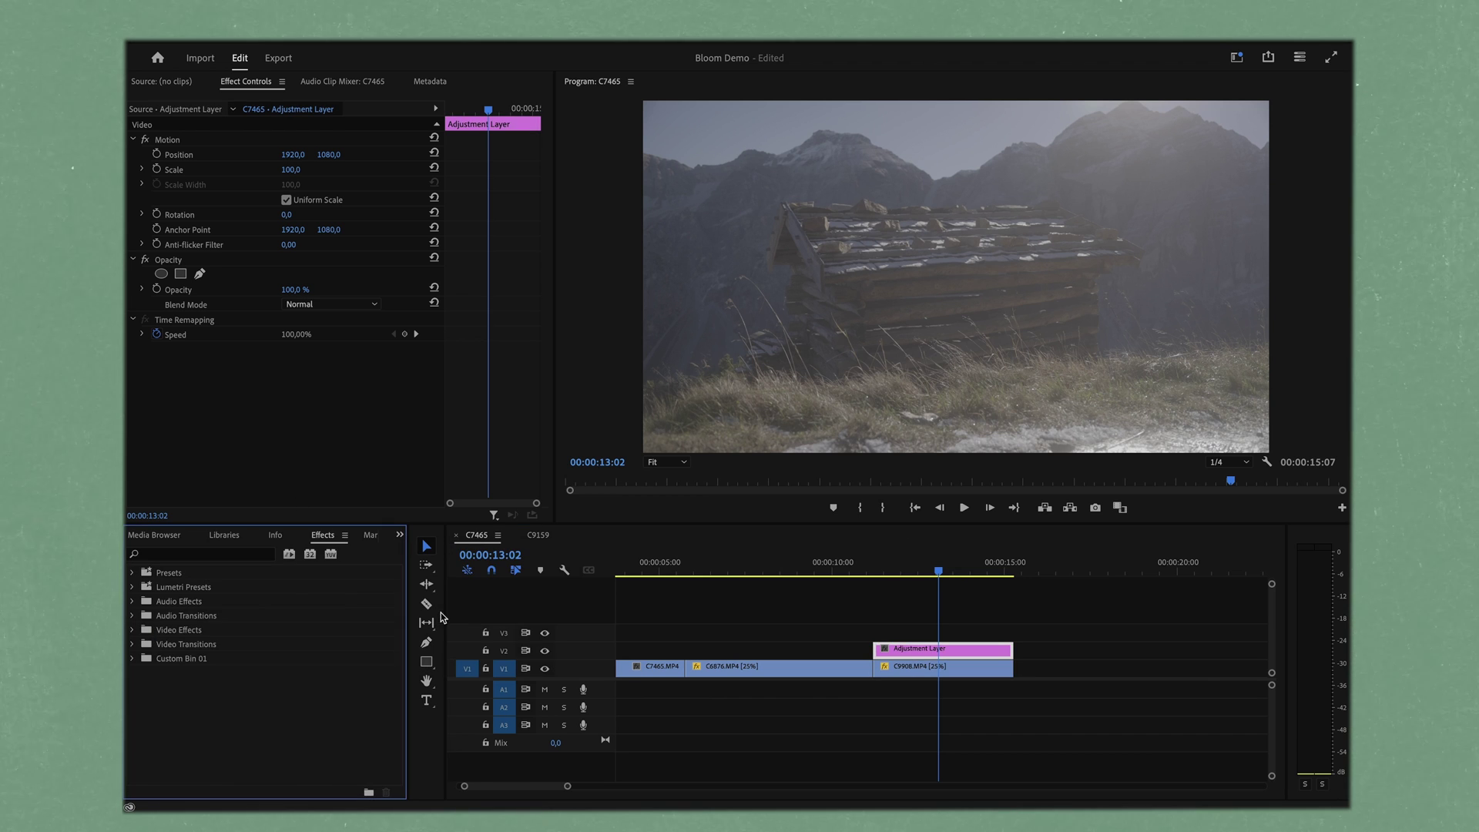
click(226, 555)
text(channe)
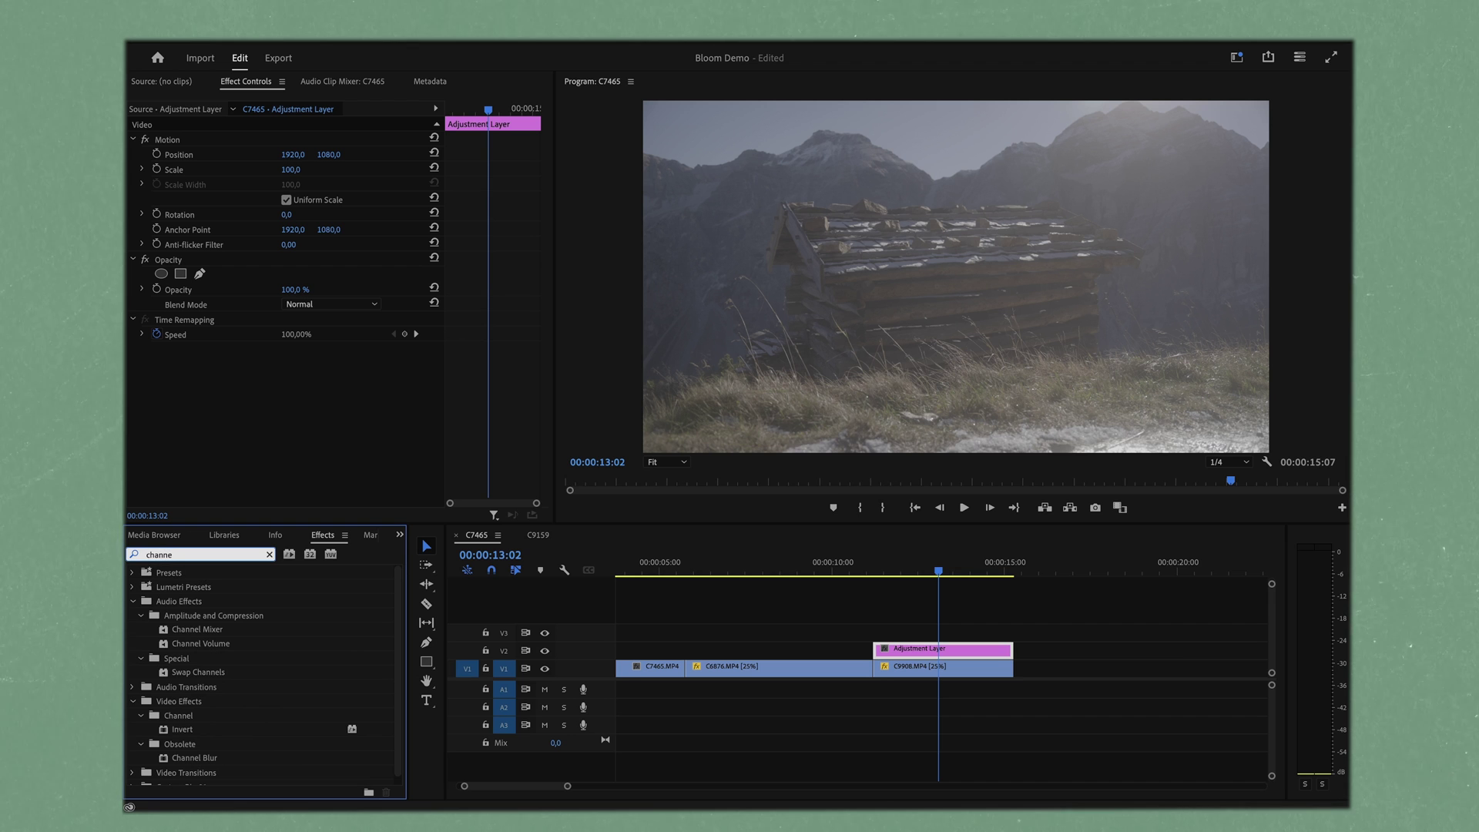
text(l)
double_click(205, 759)
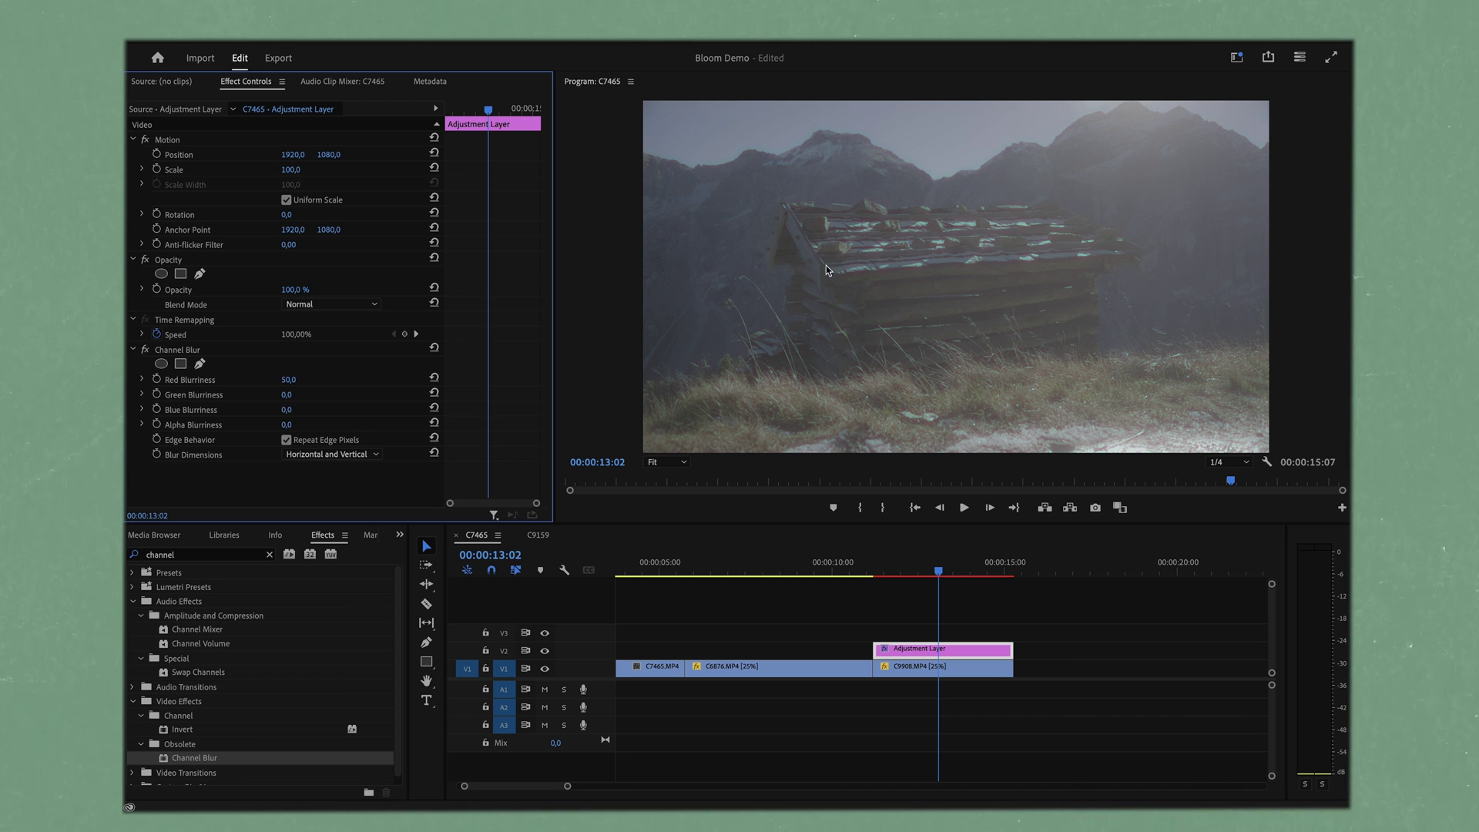
Set Channel Blur red blurriness to 50 and the layer's blend mode to Lighten
click(853, 362)
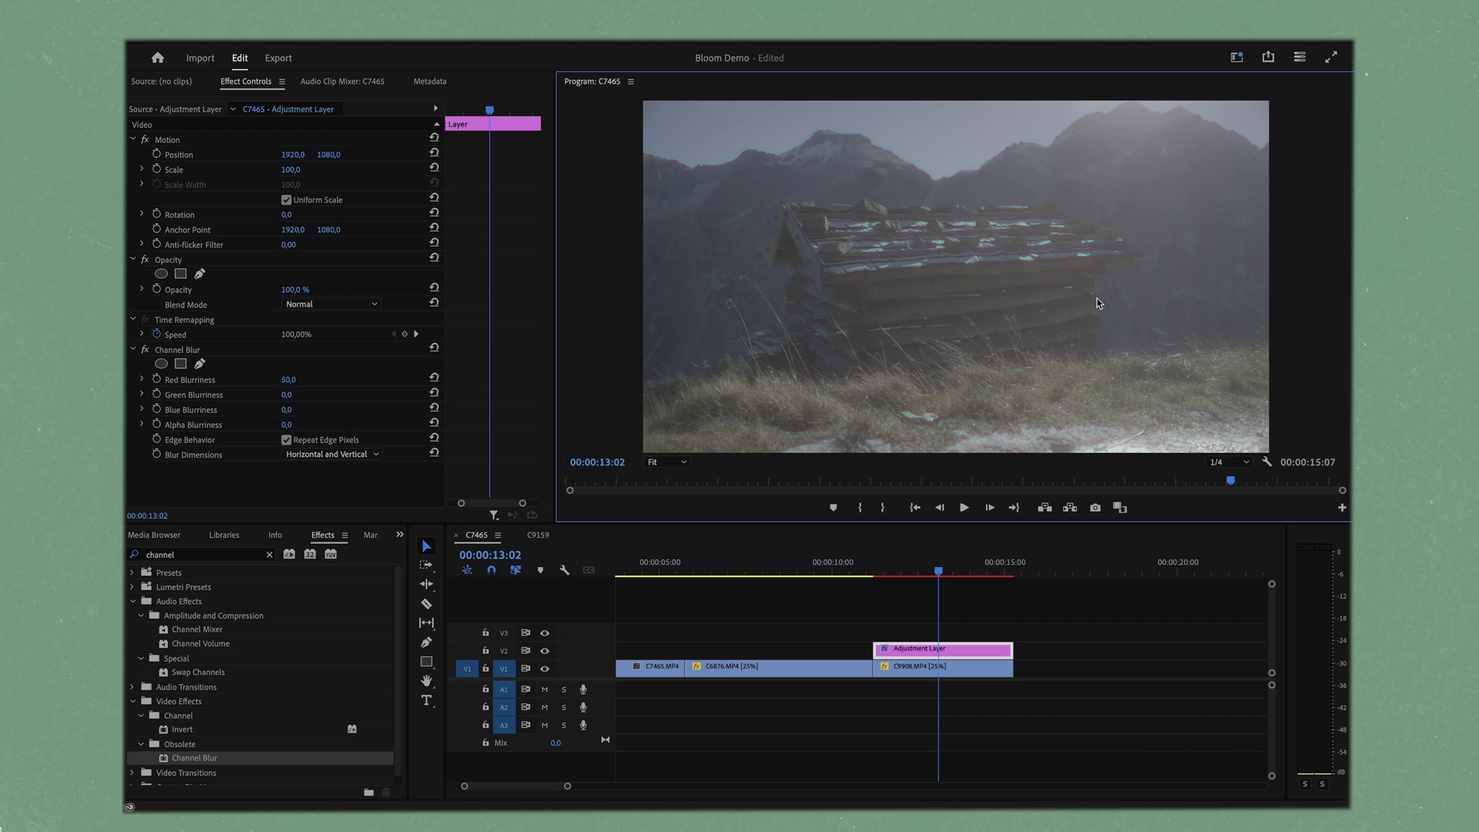
click(381, 345)
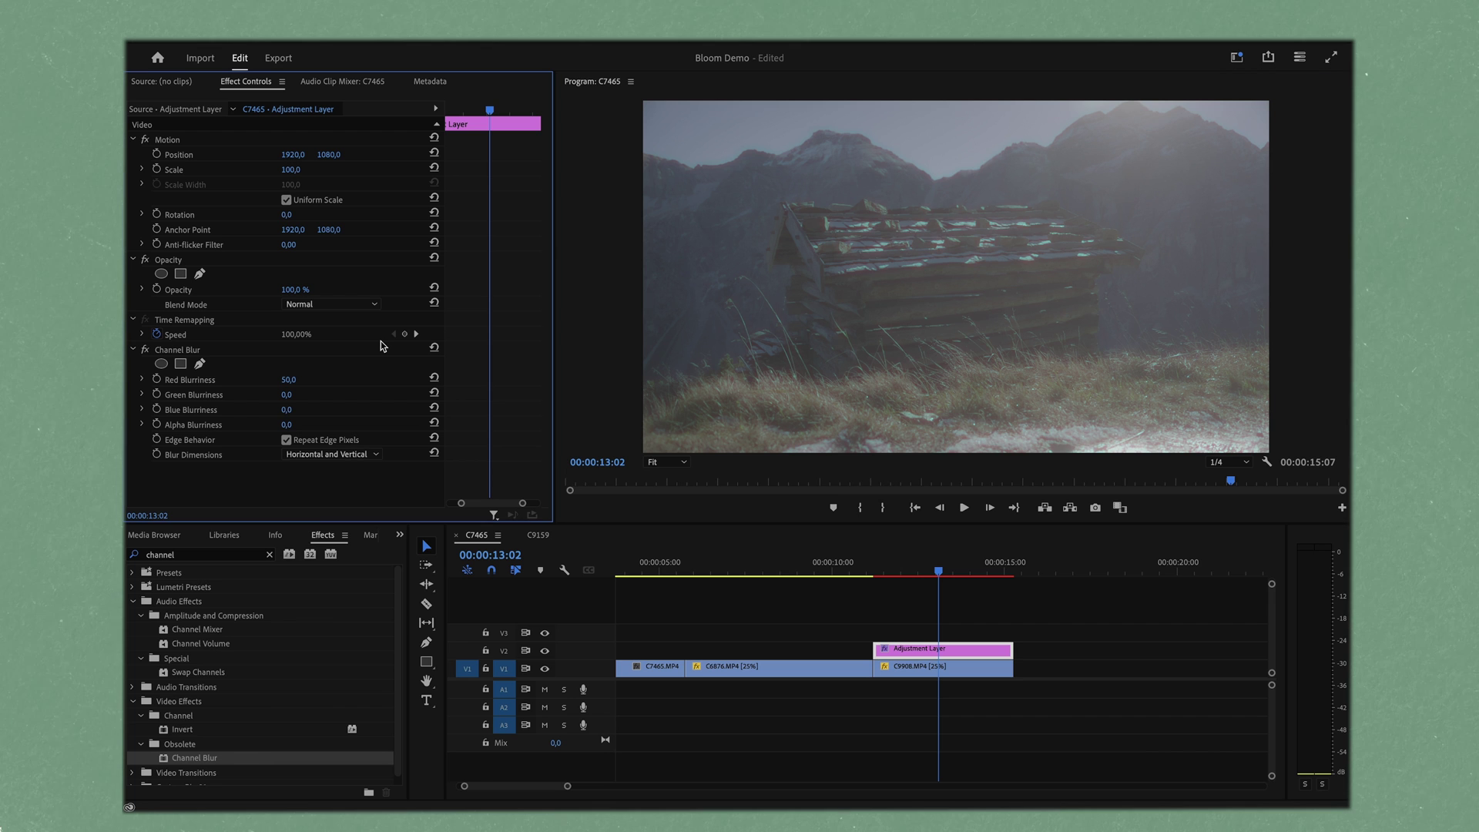
click(374, 305)
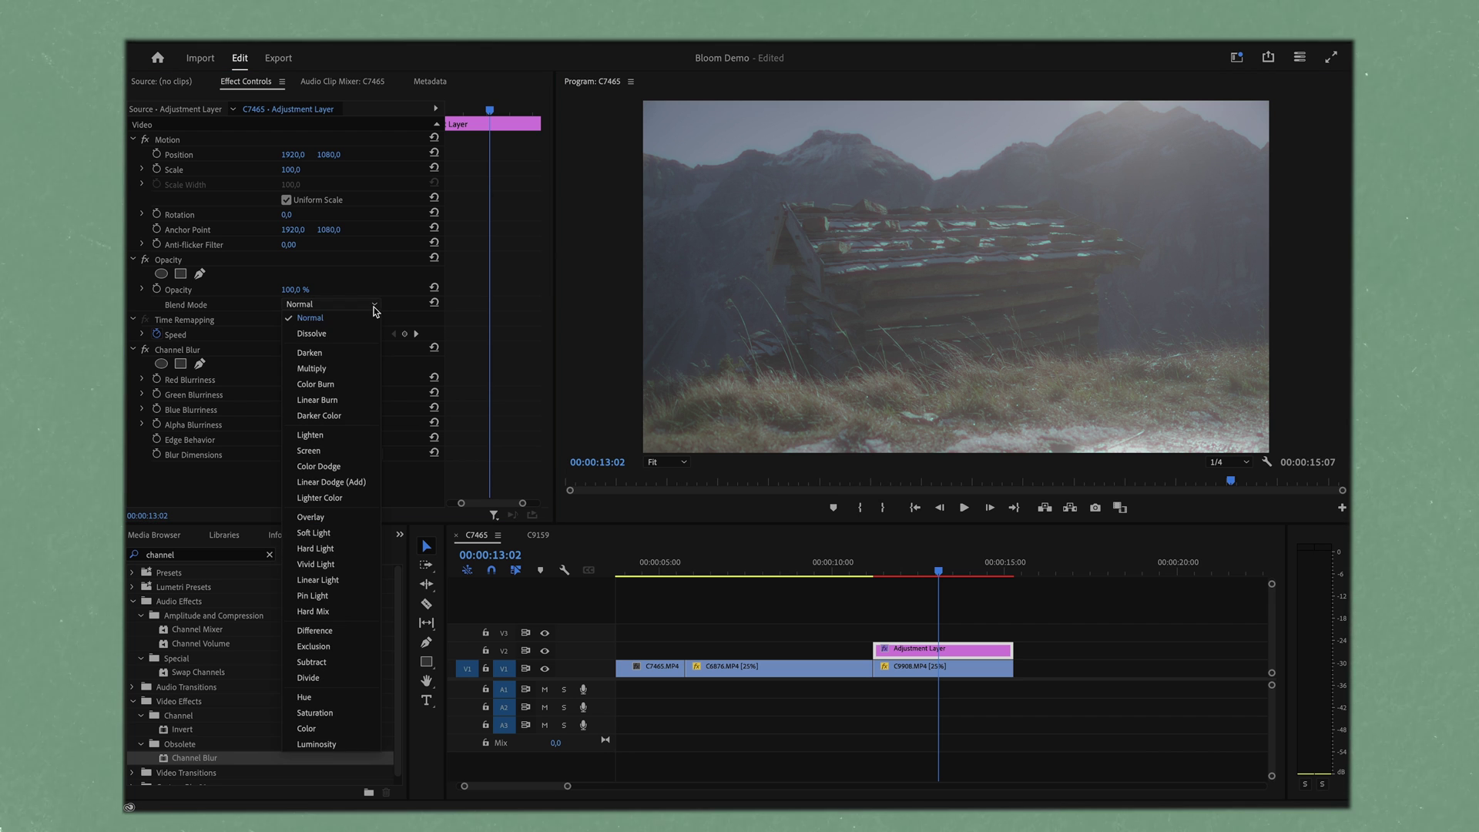
click(329, 436)
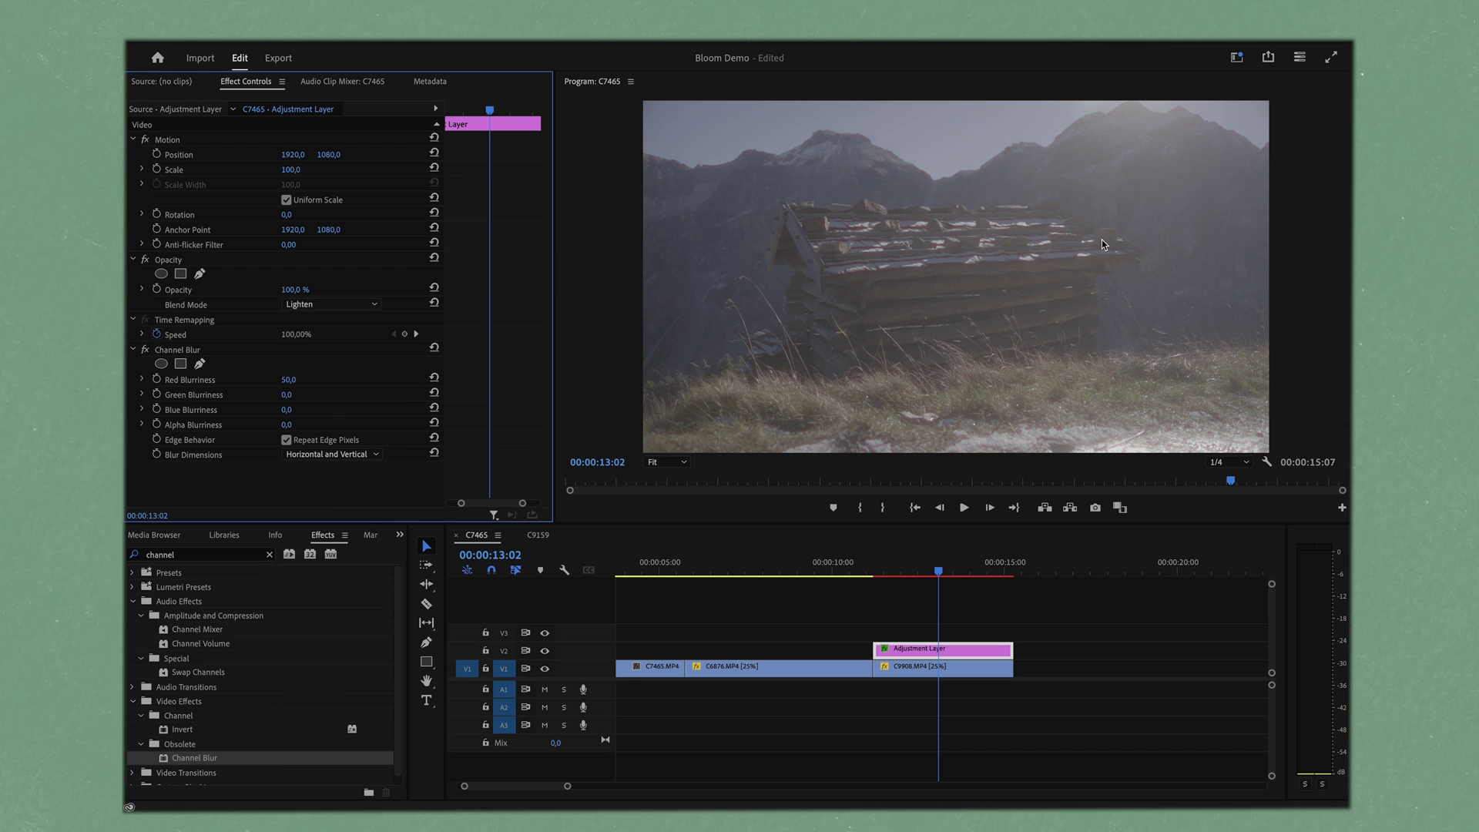
drag(896, 576, 937, 570)
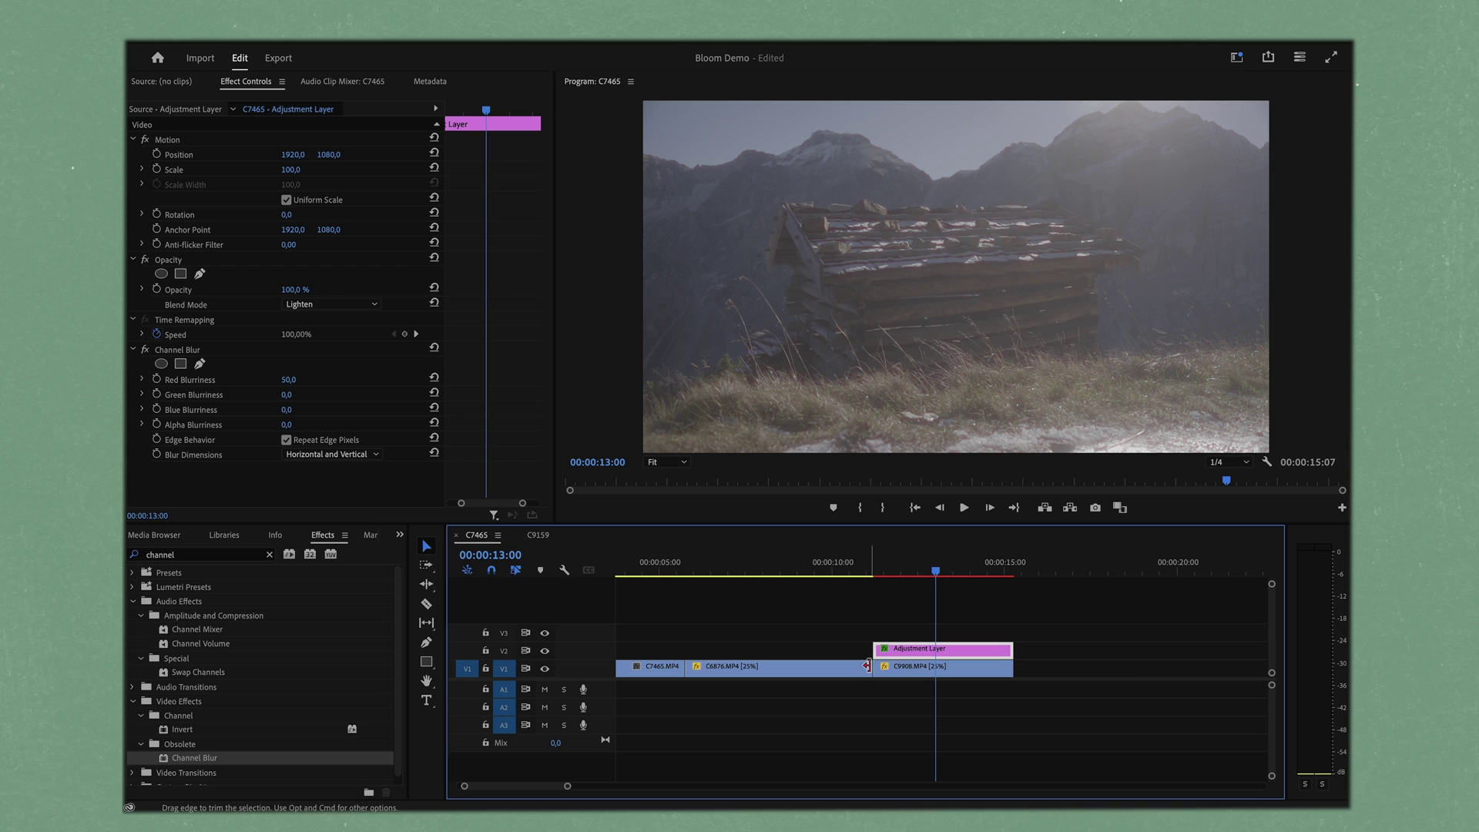
Extend the adjustment layer back over the C6876 clip, checking frames around 00:00:09:00
drag(871, 648, 685, 648)
click(769, 570)
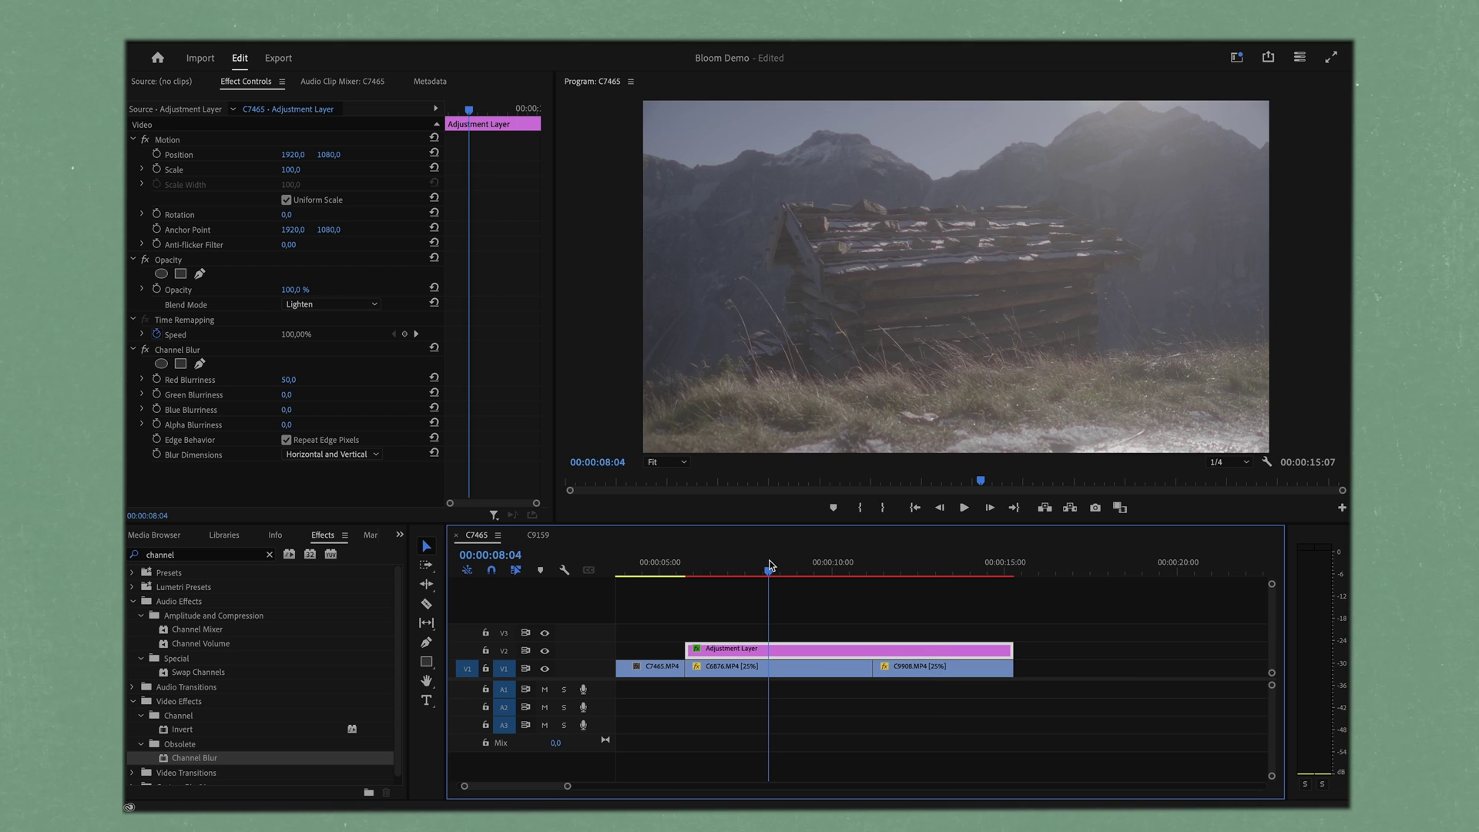
key(Right)
key(Right)
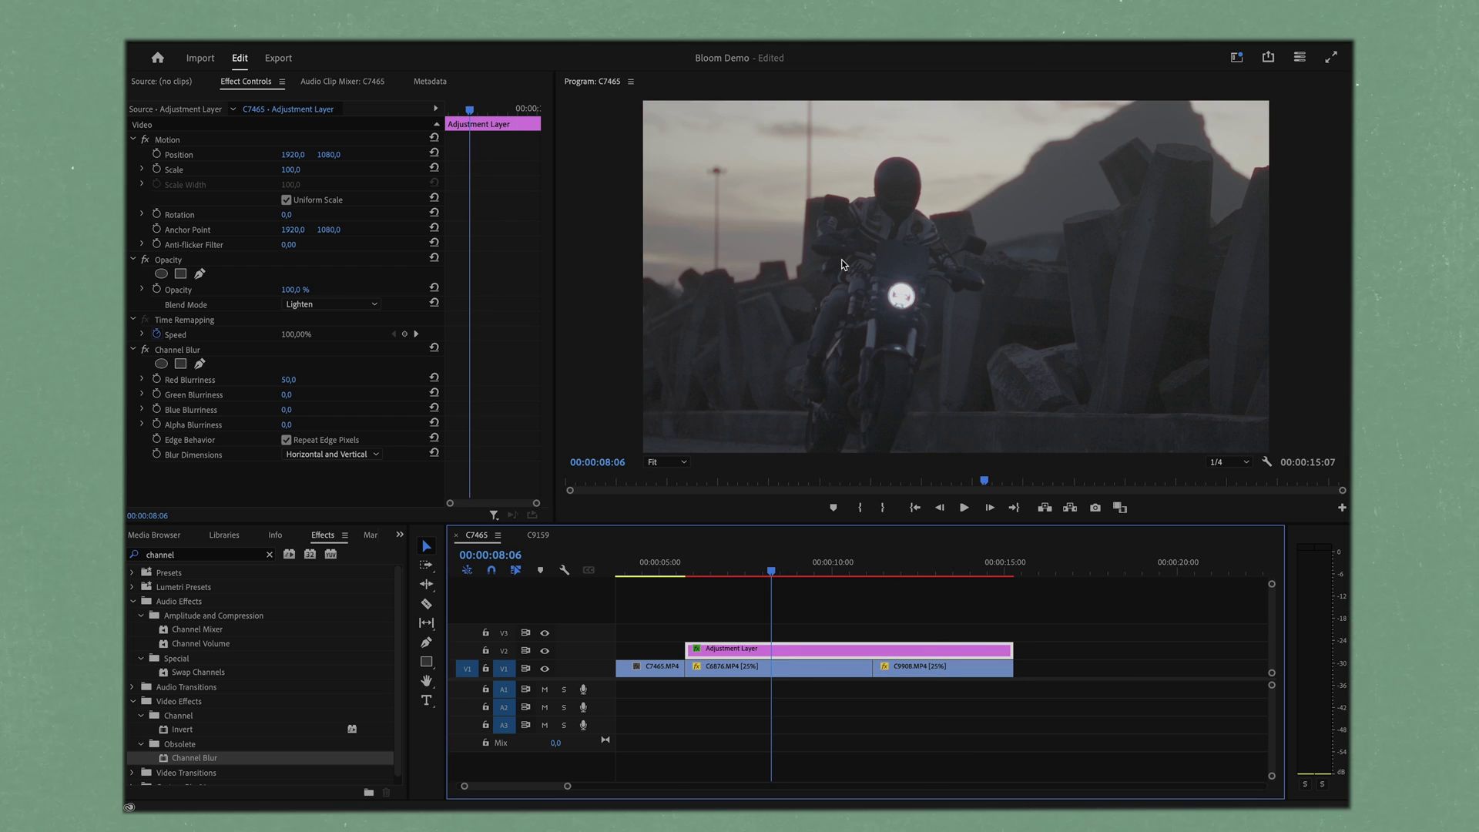
click(810, 564)
click(799, 562)
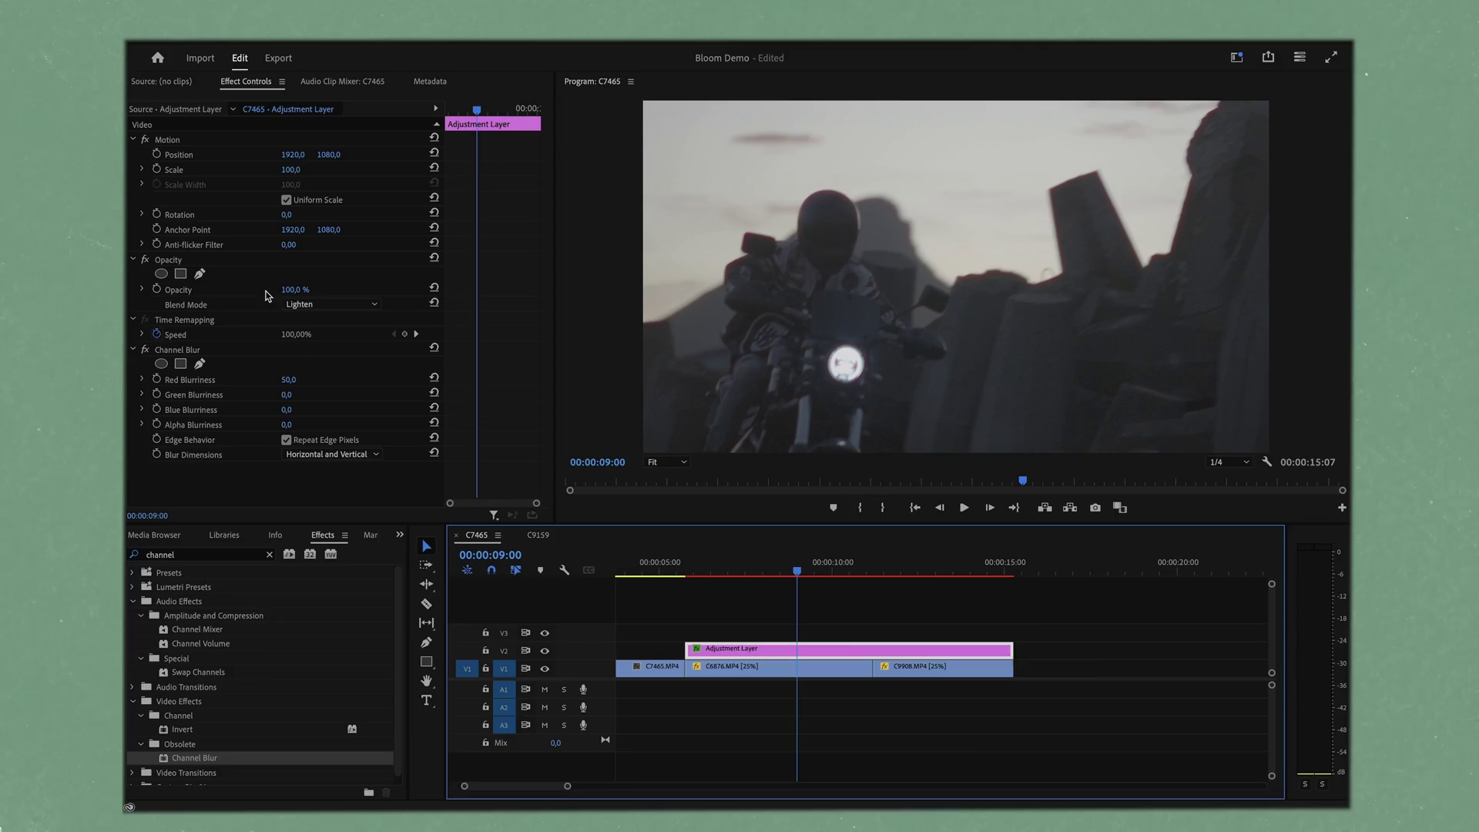
Lower the adjustment layer's opacity to 60% and zoom out to the whole sequence
drag(293, 290, 263, 289)
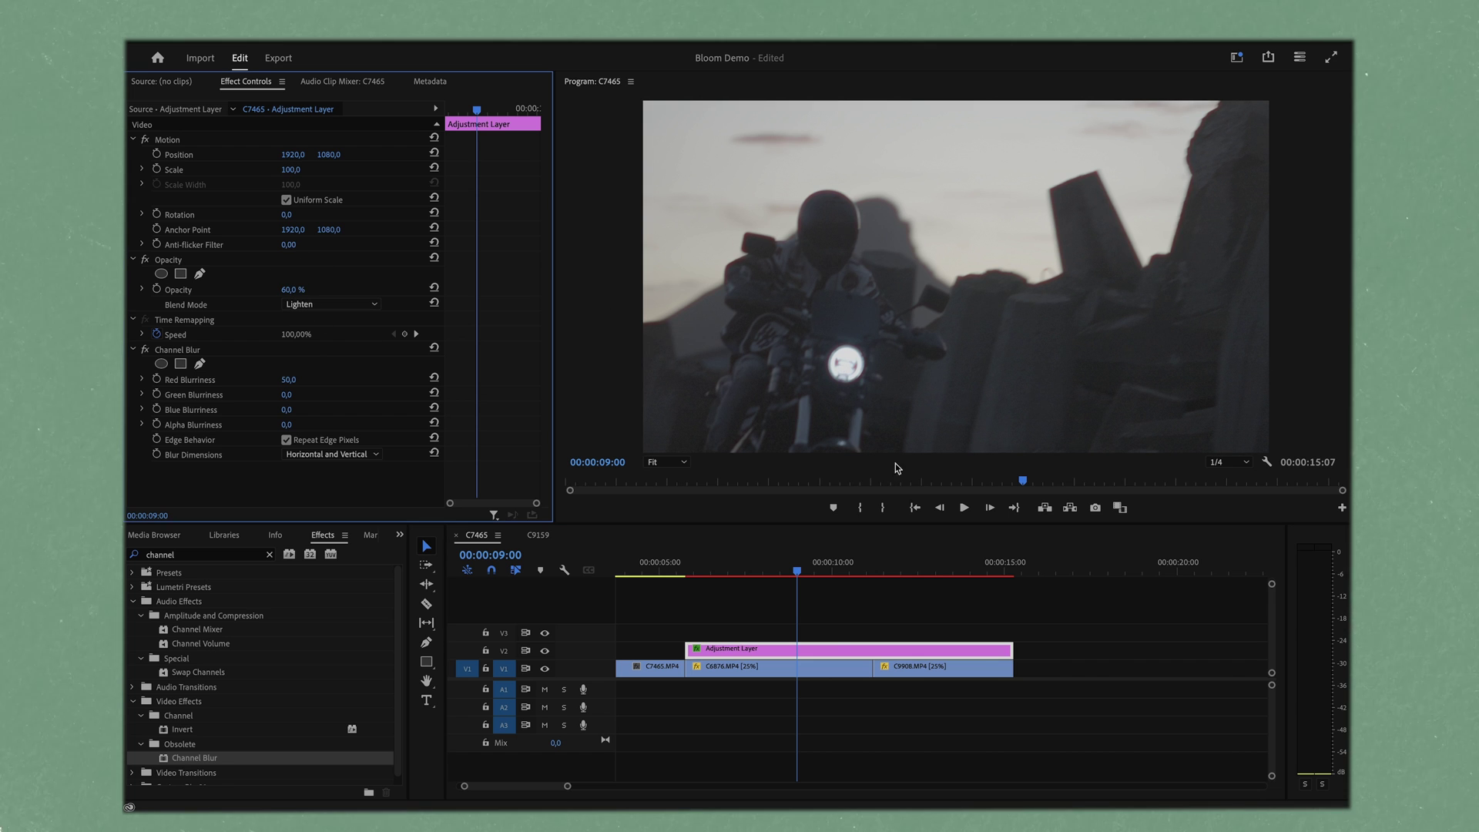
mouse_move(685, 648)
mouse_down()
mouse_move(647, 648)
mouse_move(678, 646)
mouse_up()
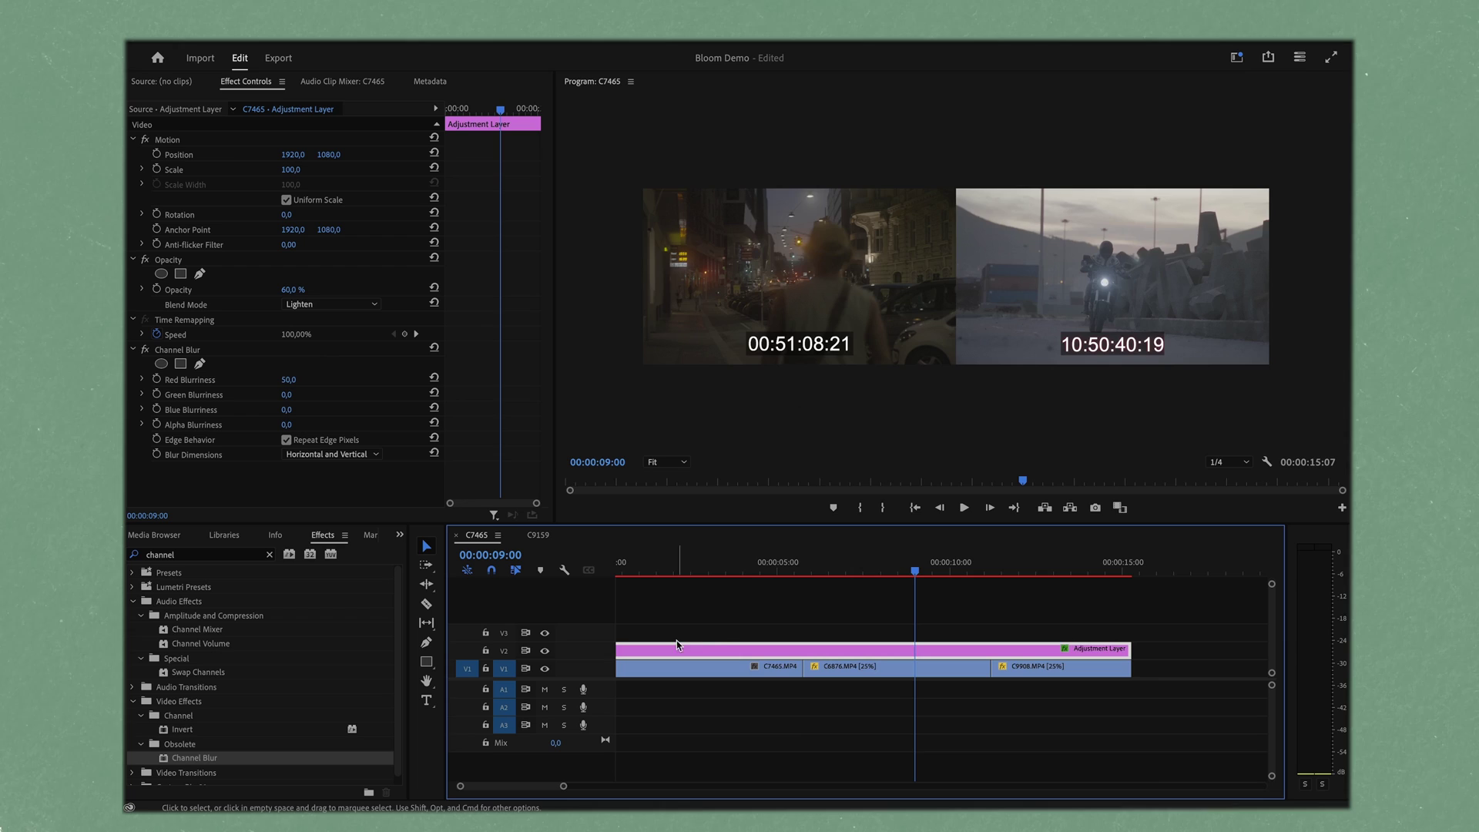
key(minus)
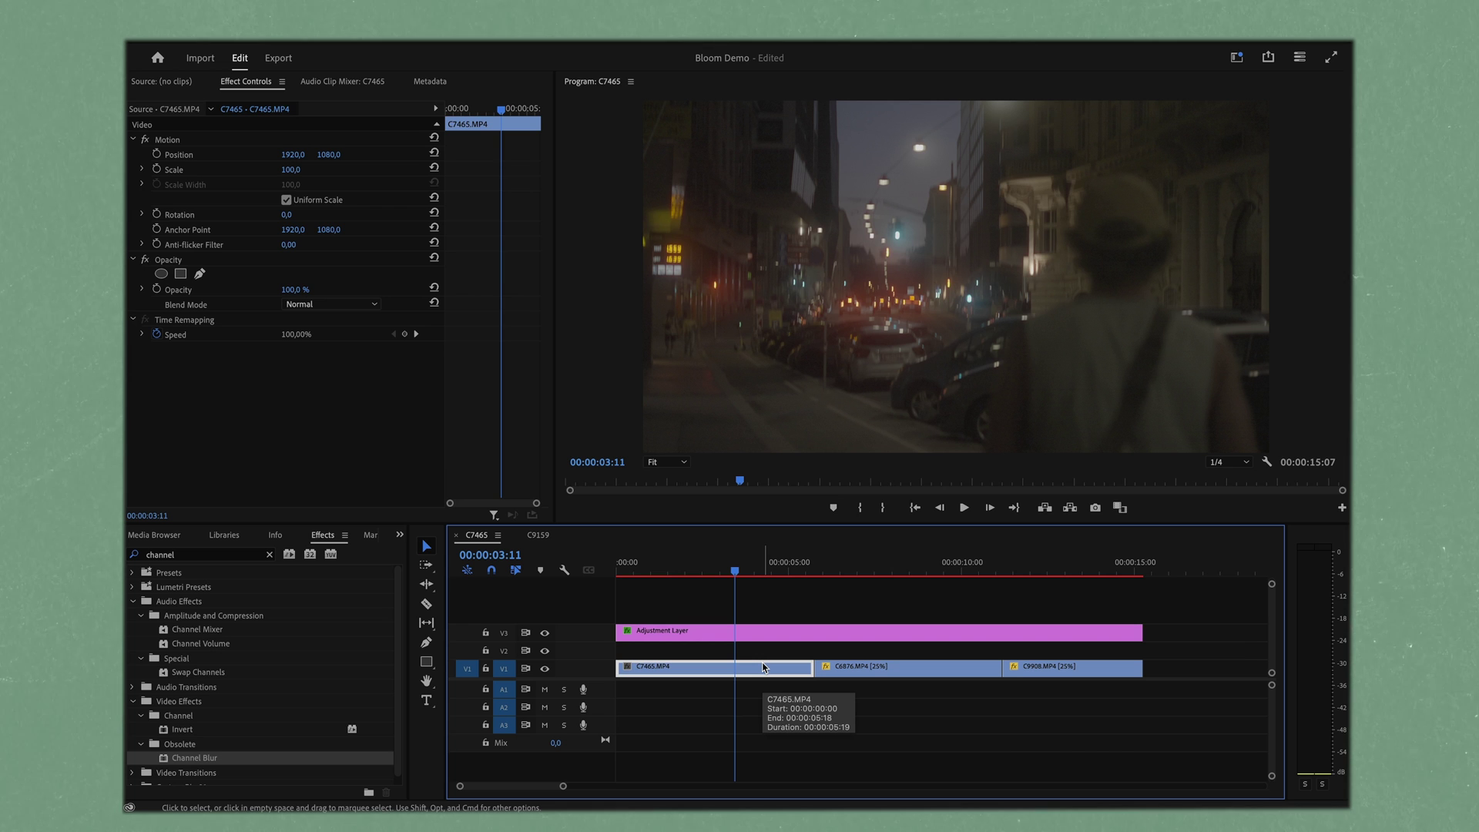
Duplicate C7465.MP4 onto V2 directly above the original and select the copy
drag(763, 667, 746, 655)
click(745, 653)
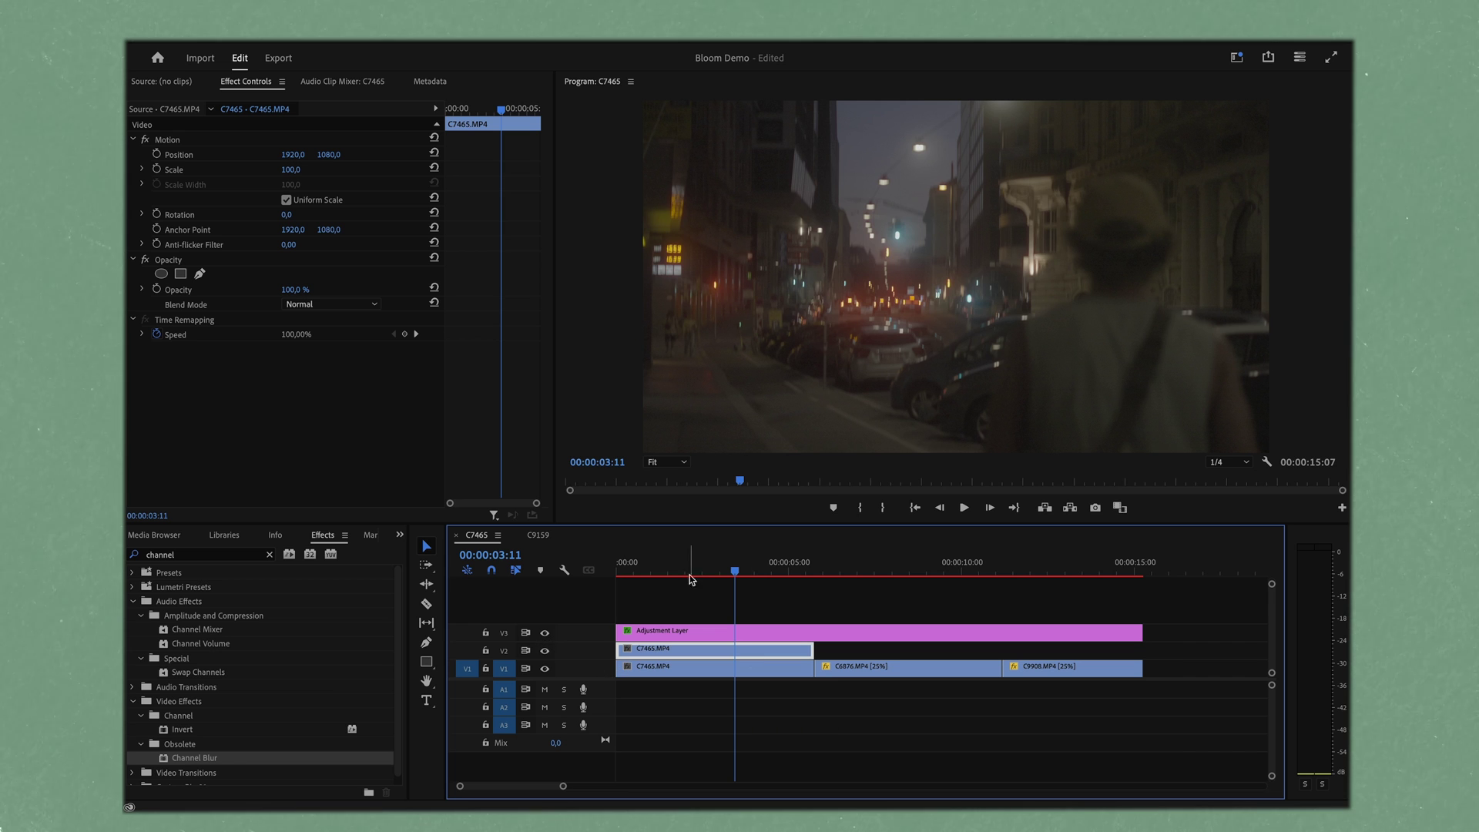
click(722, 567)
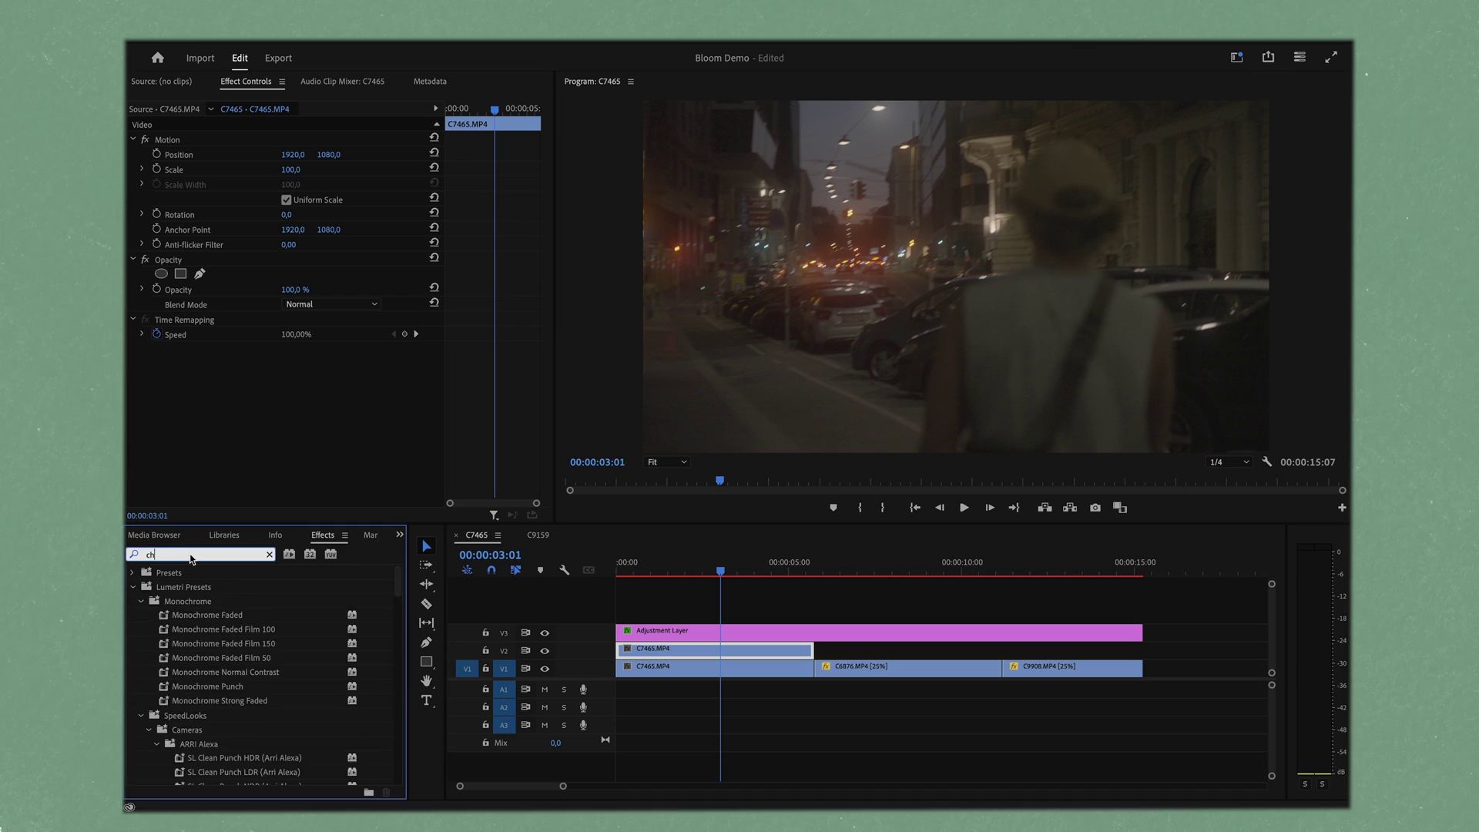
Apply Luma Key to the V2 copy of C7465 and hide track V1
text(luma)
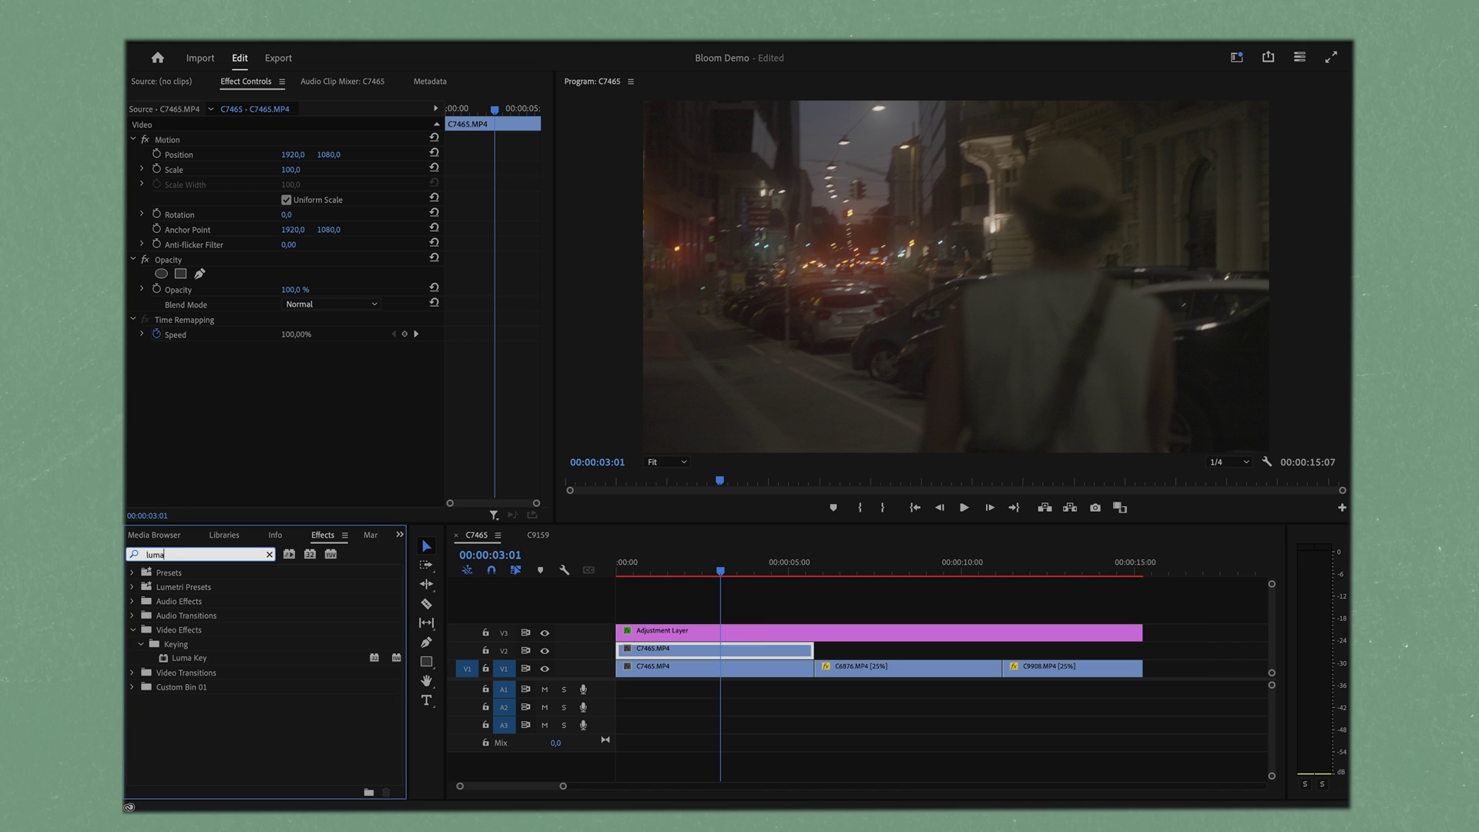
drag(188, 665, 681, 653)
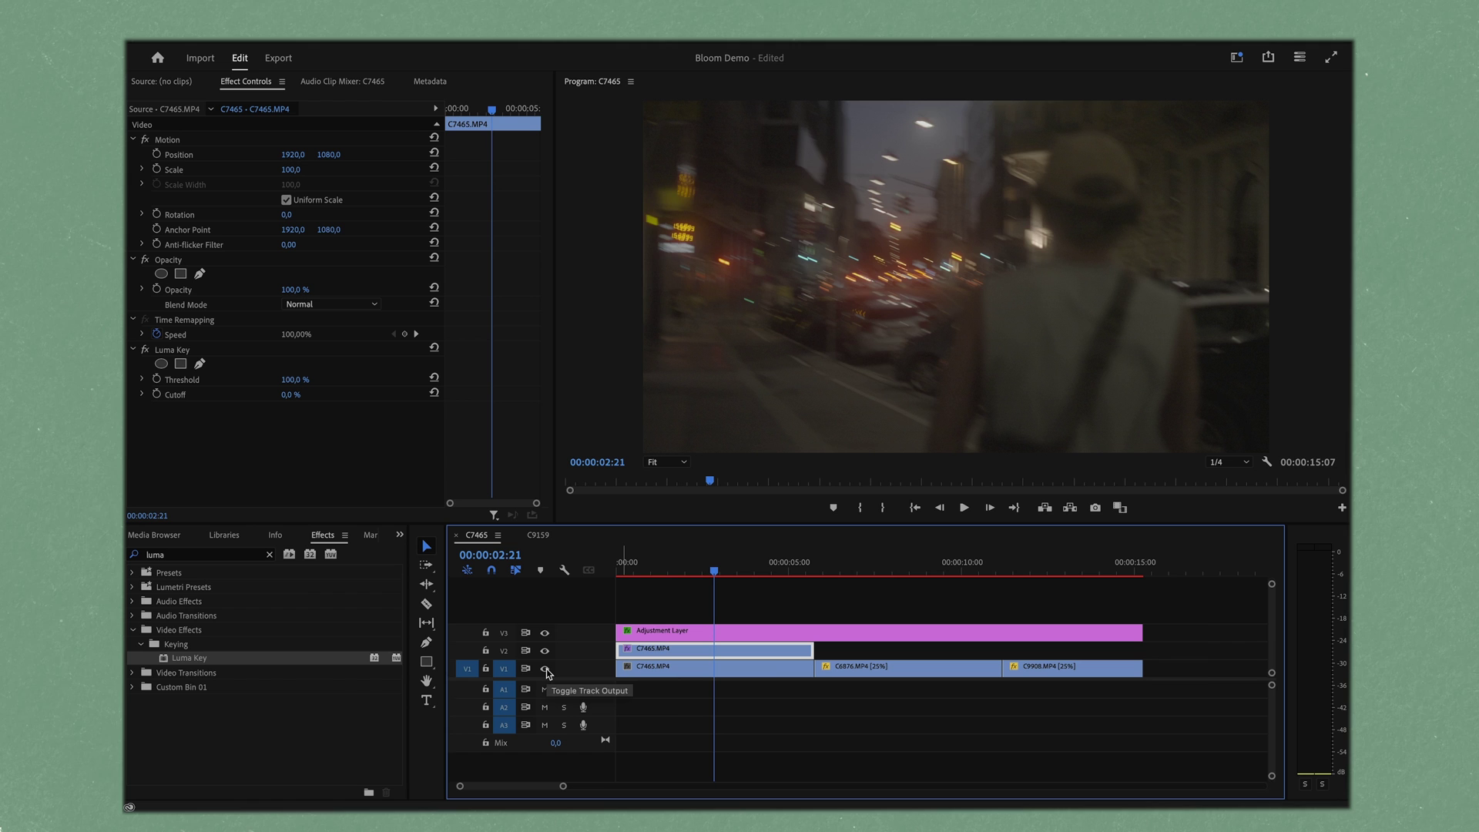
click(545, 668)
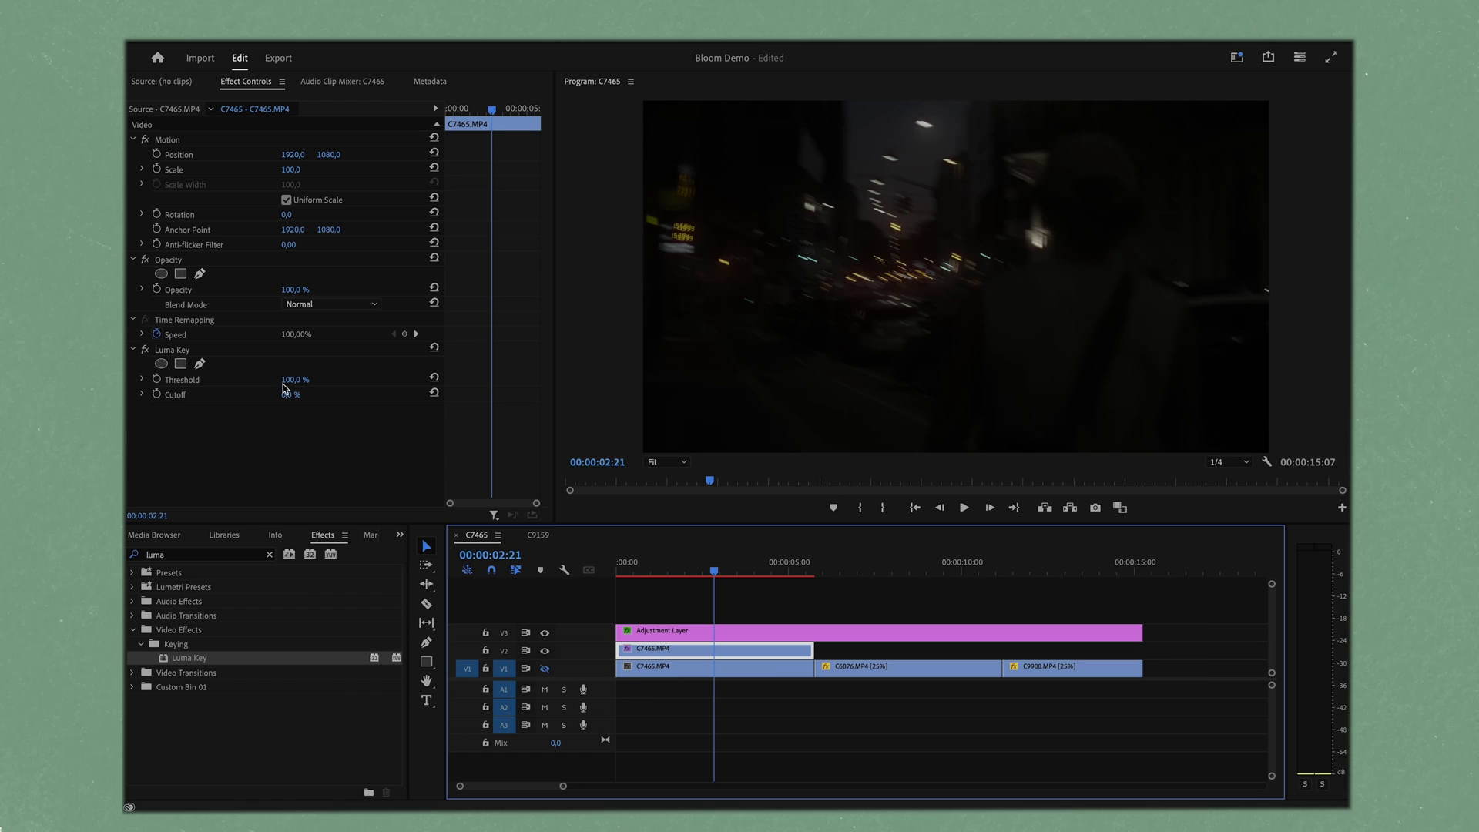
Set the Luma Key threshold to 80% and cutoff to 30%
click(290, 395)
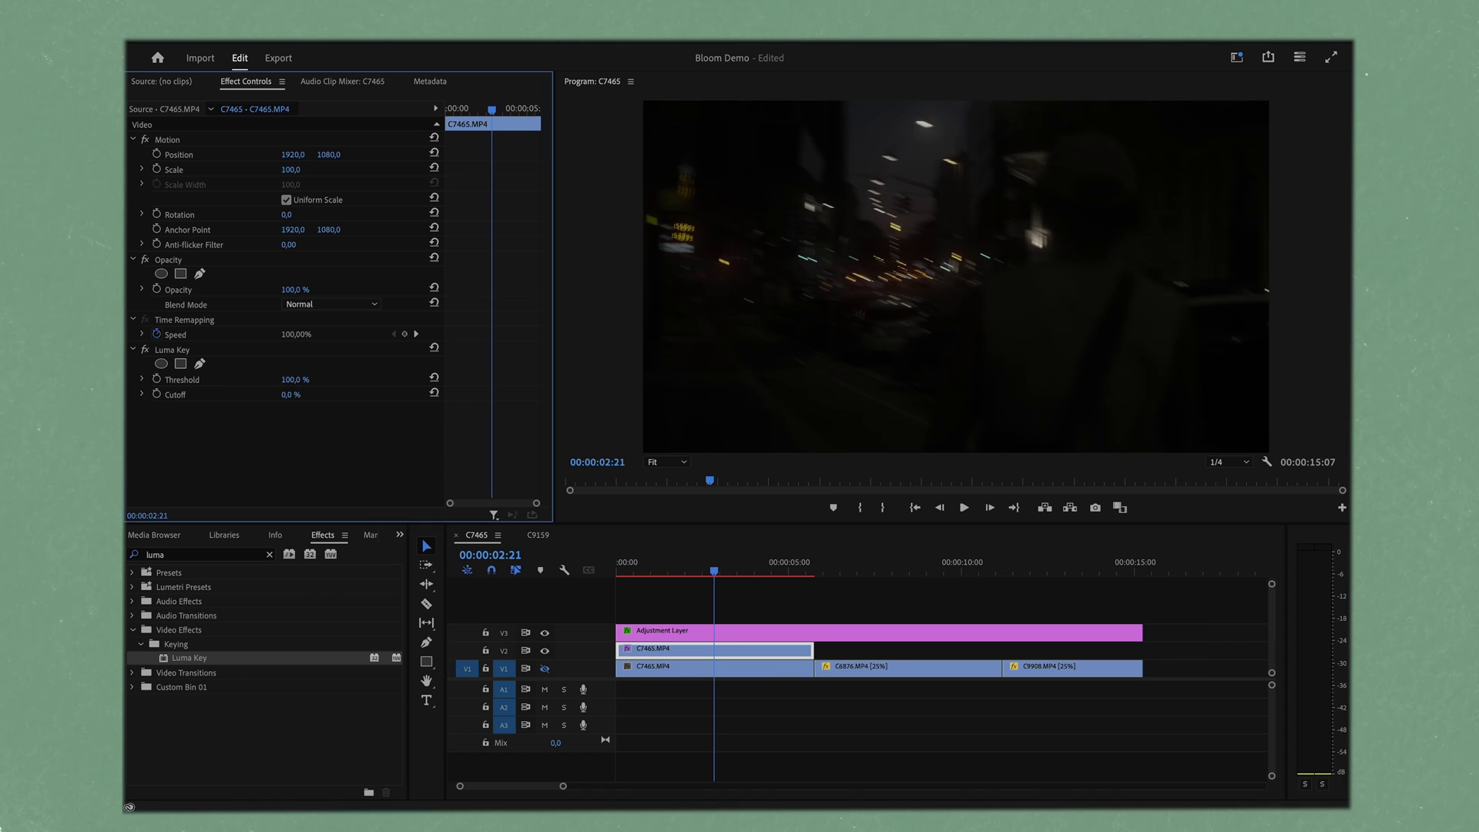
mouse_move(289, 395)
mouse_down()
mouse_move(352, 395)
mouse_move(301, 395)
mouse_up()
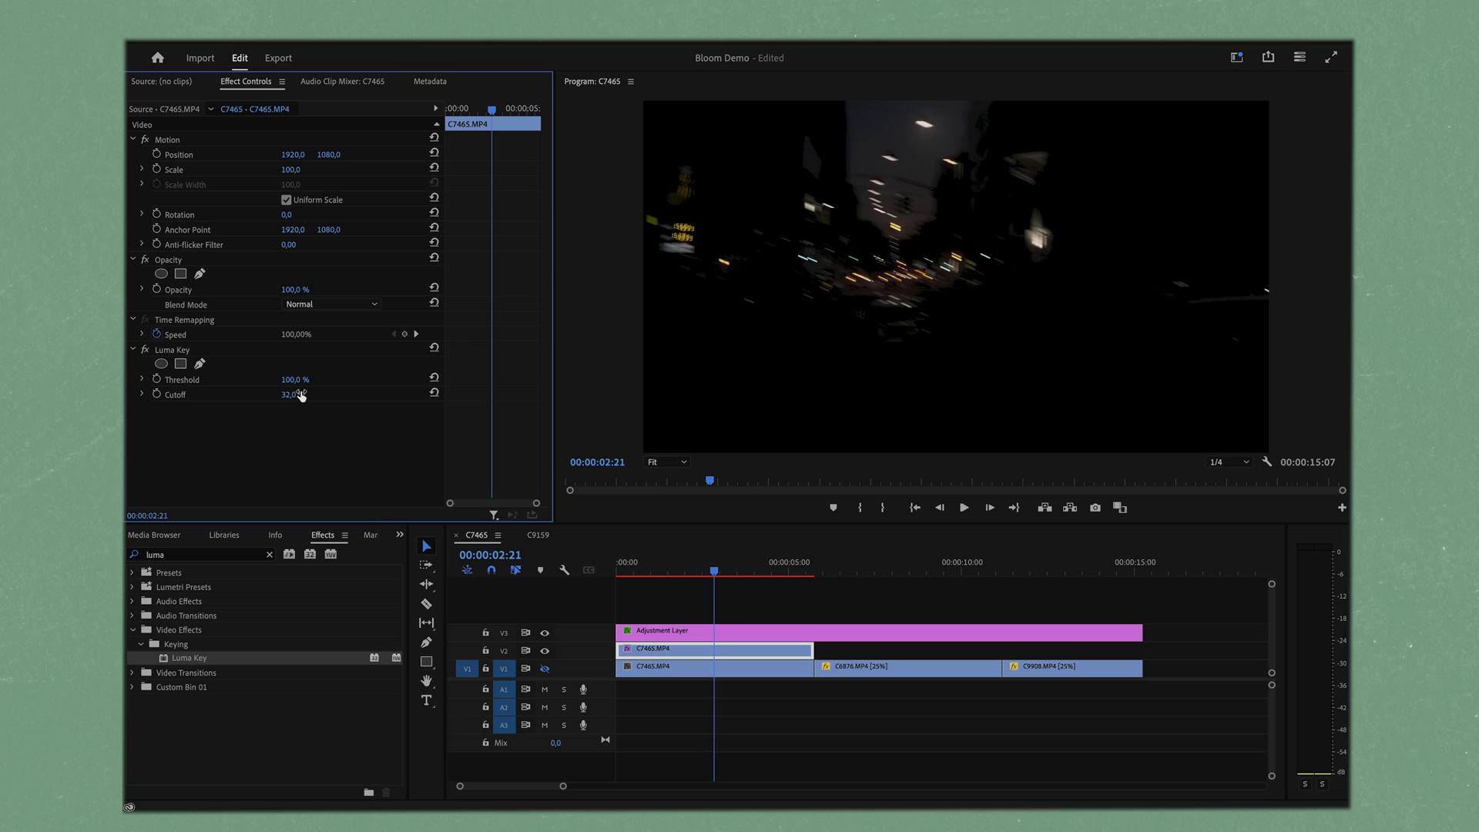
drag(293, 380, 272, 380)
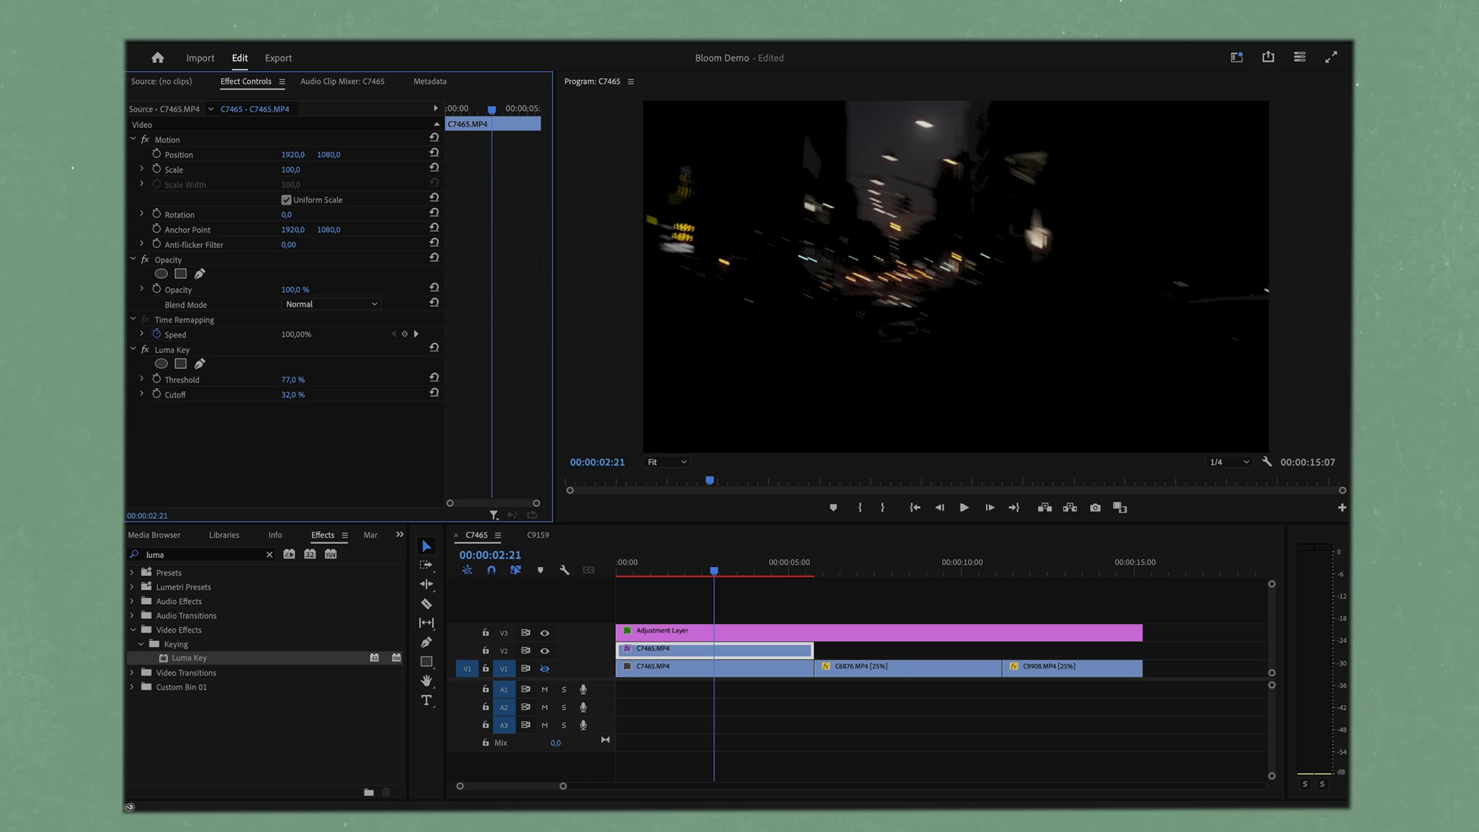
click(292, 398)
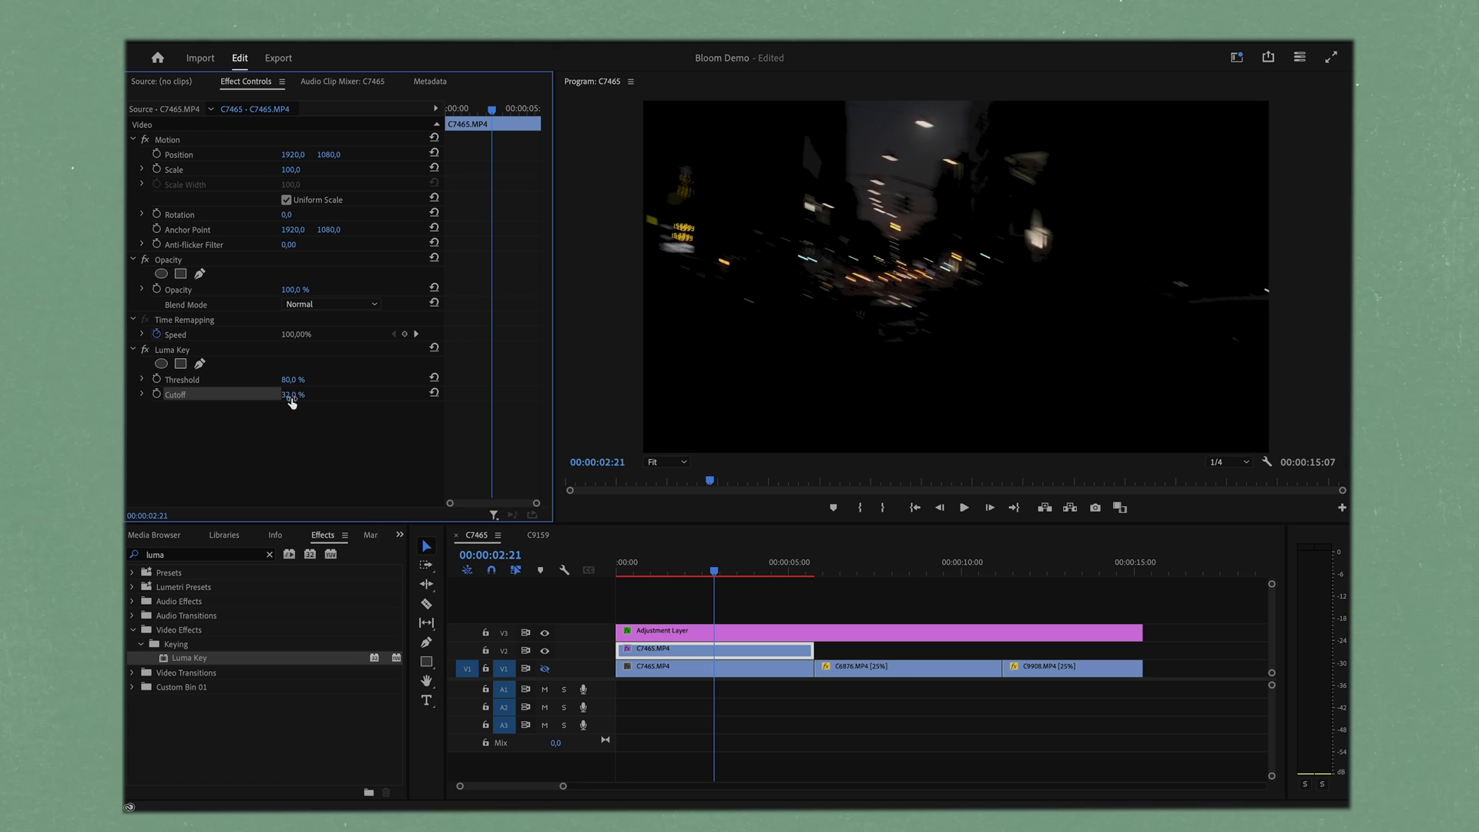
drag(293, 394, 295, 395)
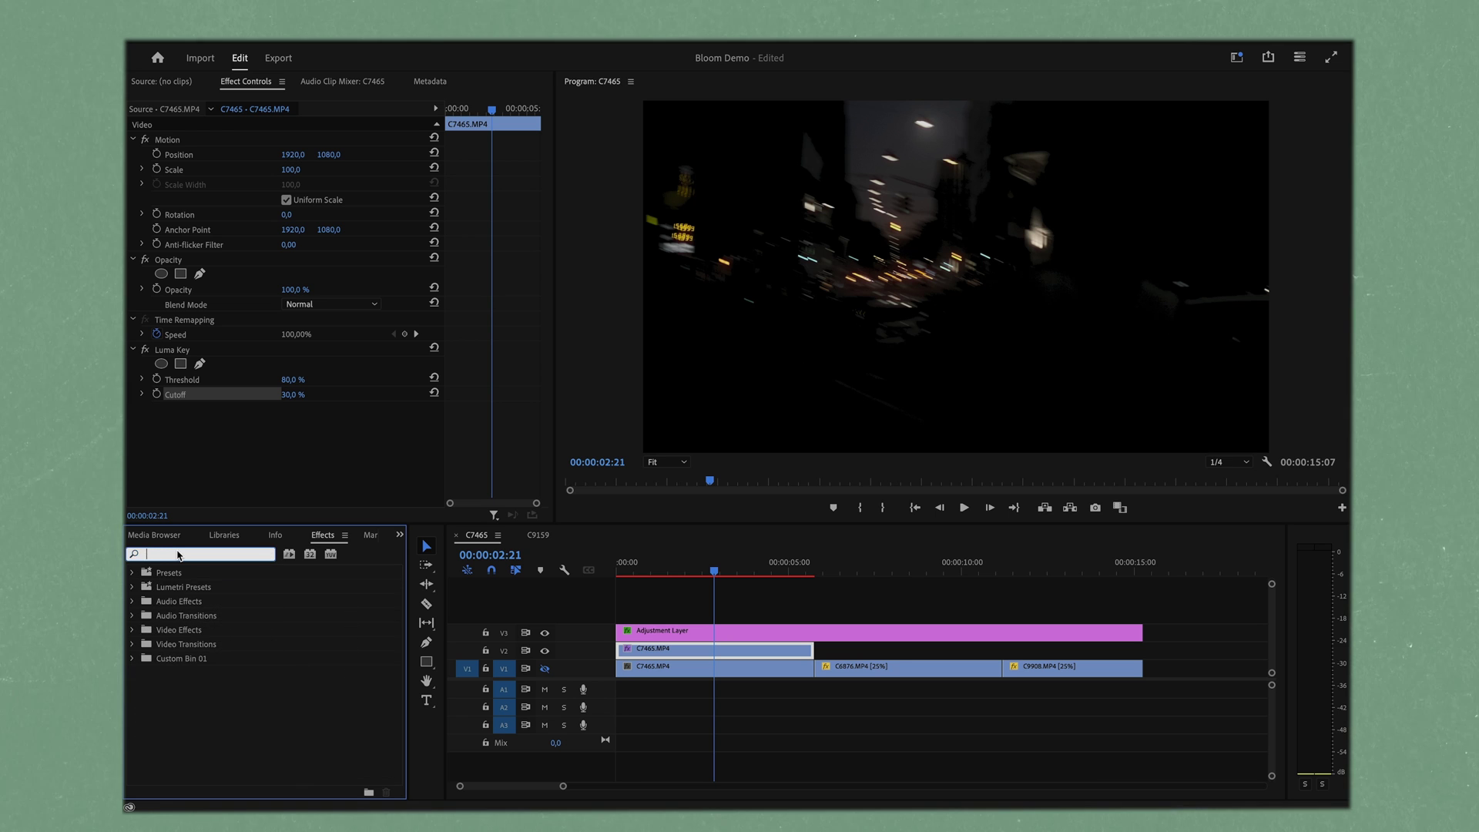
Add Gaussian Blur to the V2 copy of C7465 with blurriness 80
text(gau)
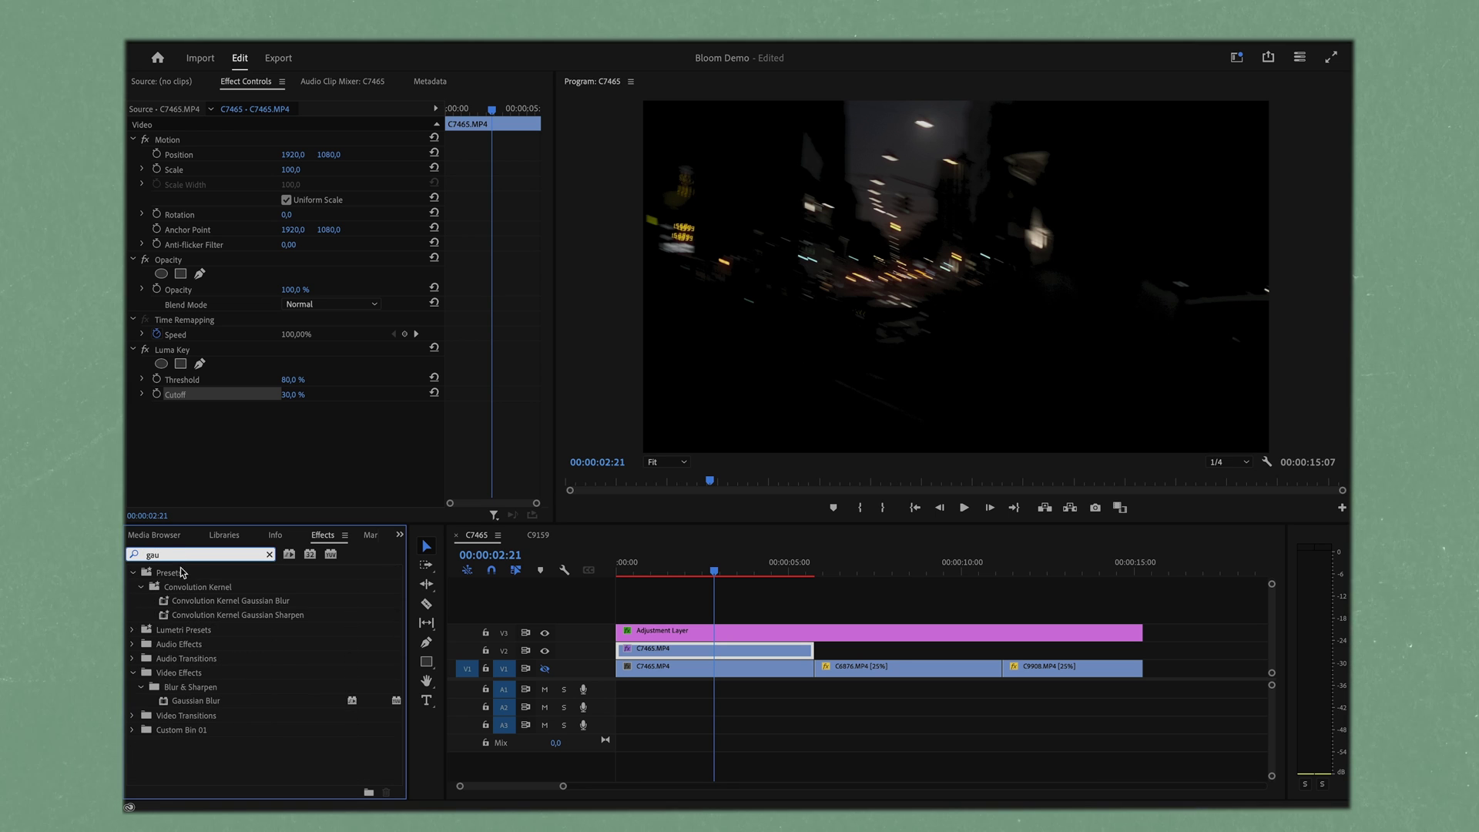
click(200, 702)
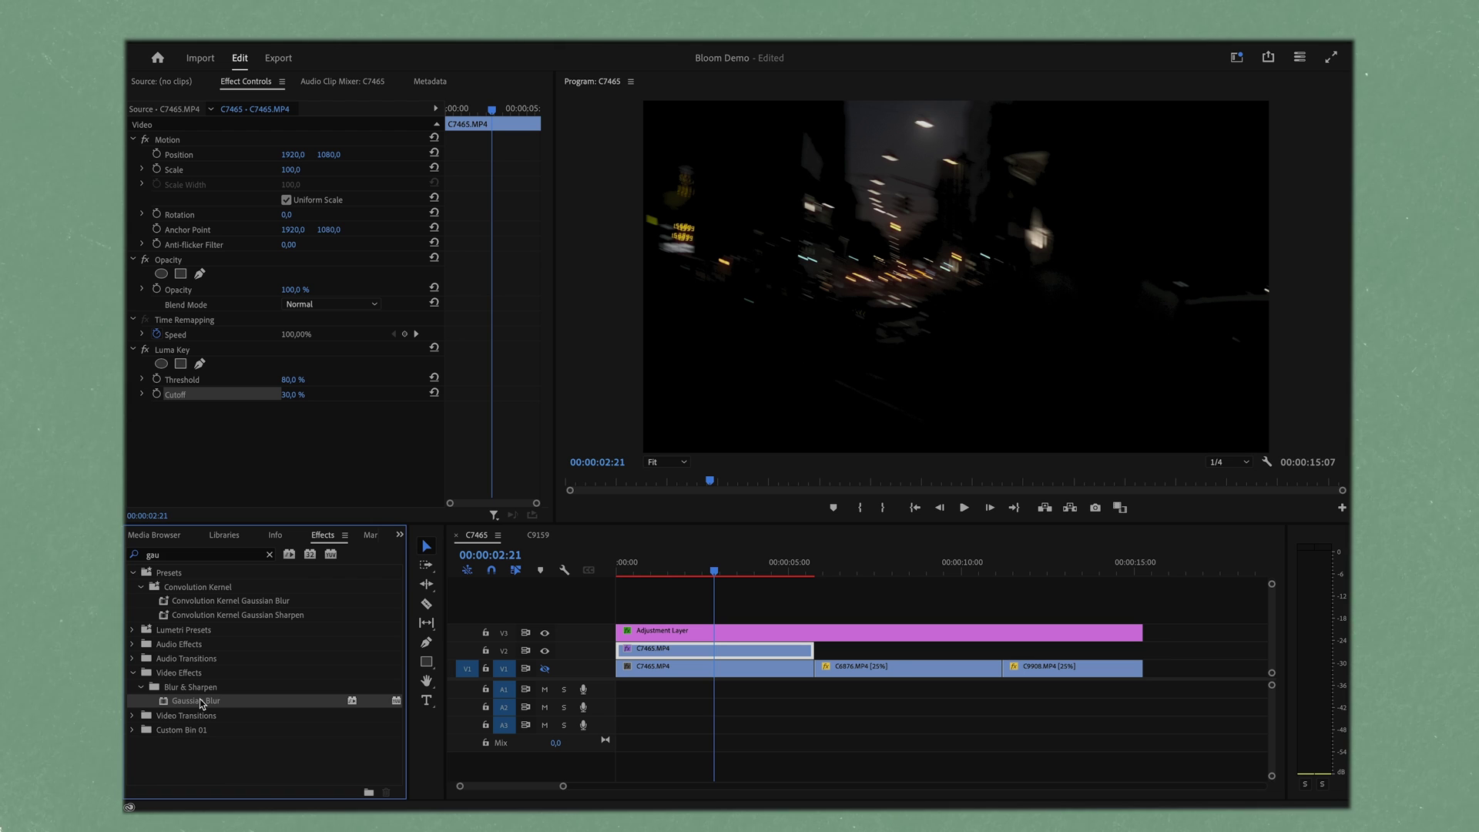
drag(200, 699, 669, 645)
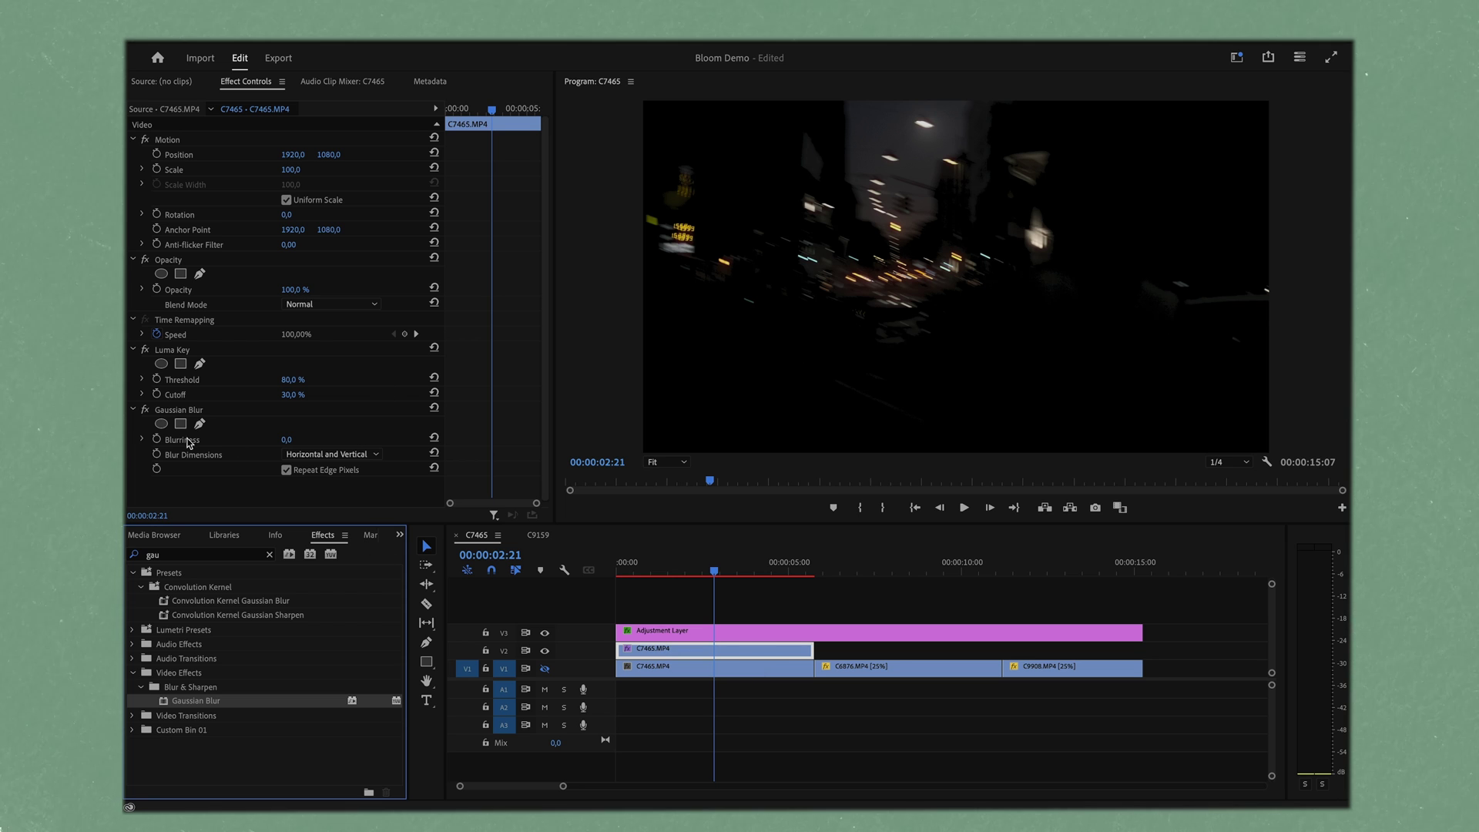
click(290, 438)
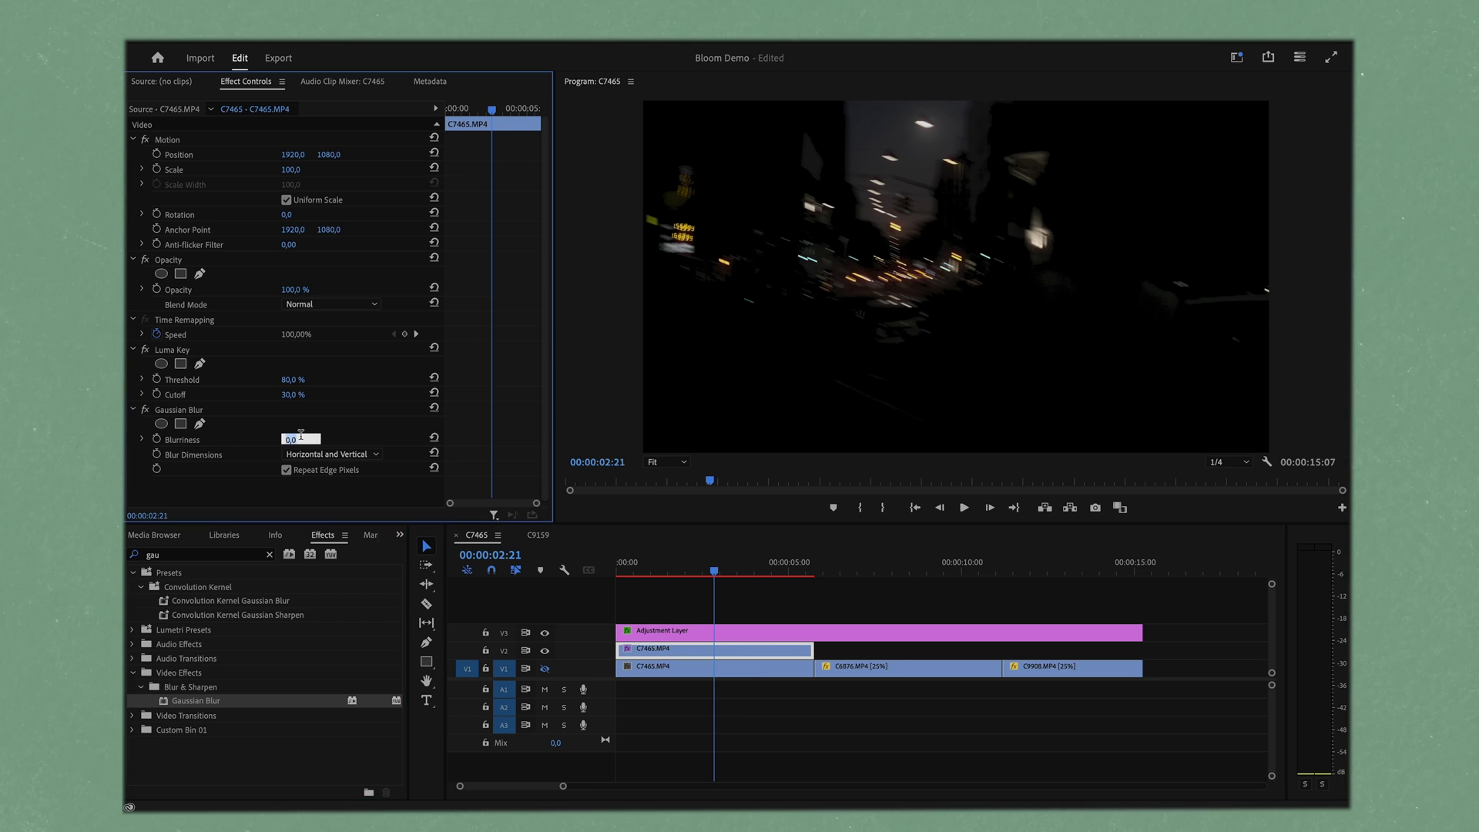
key(Return)
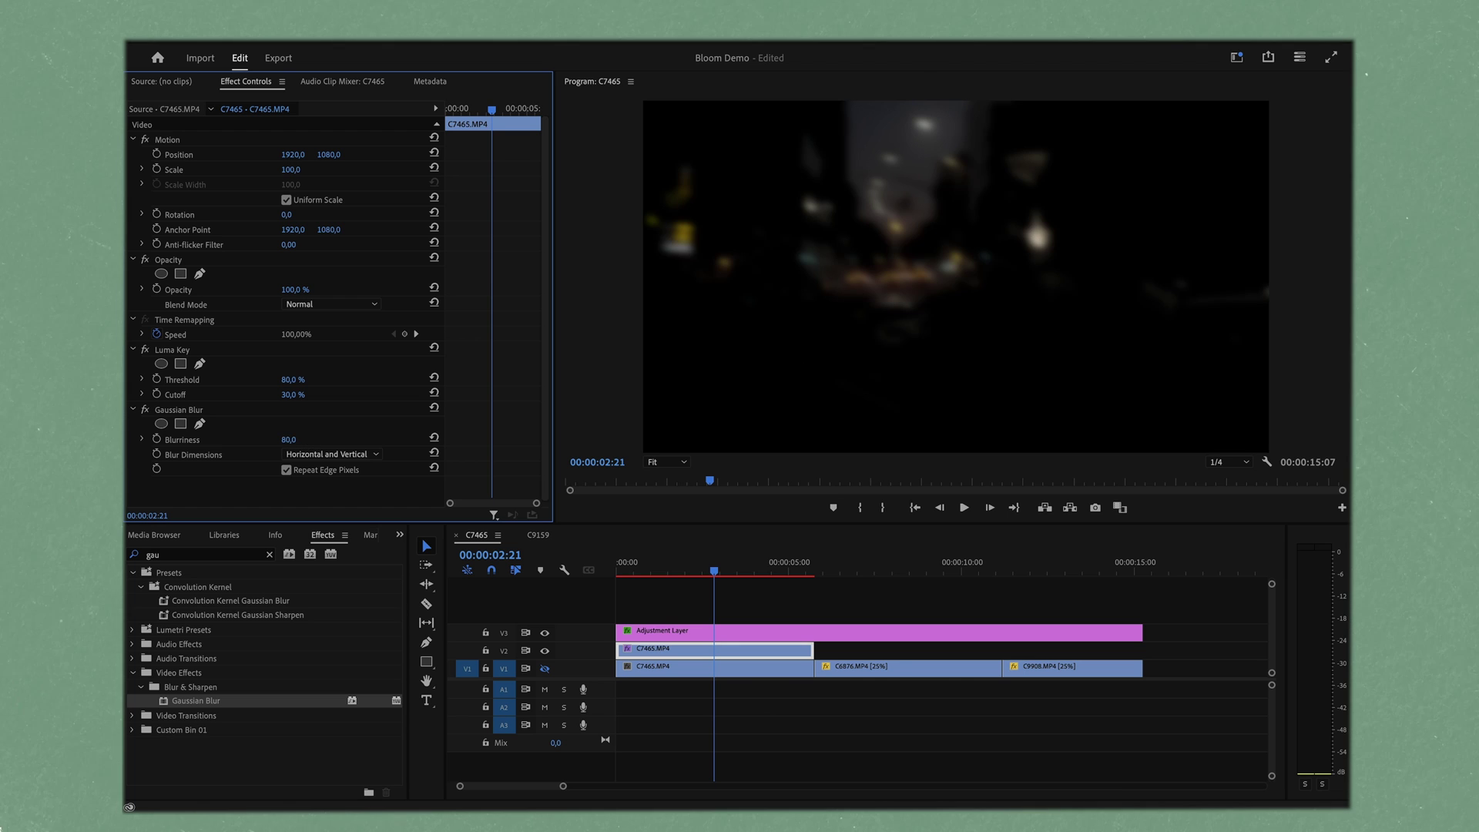
Turn V1's track output back on and step the playhead back a few frames
click(546, 669)
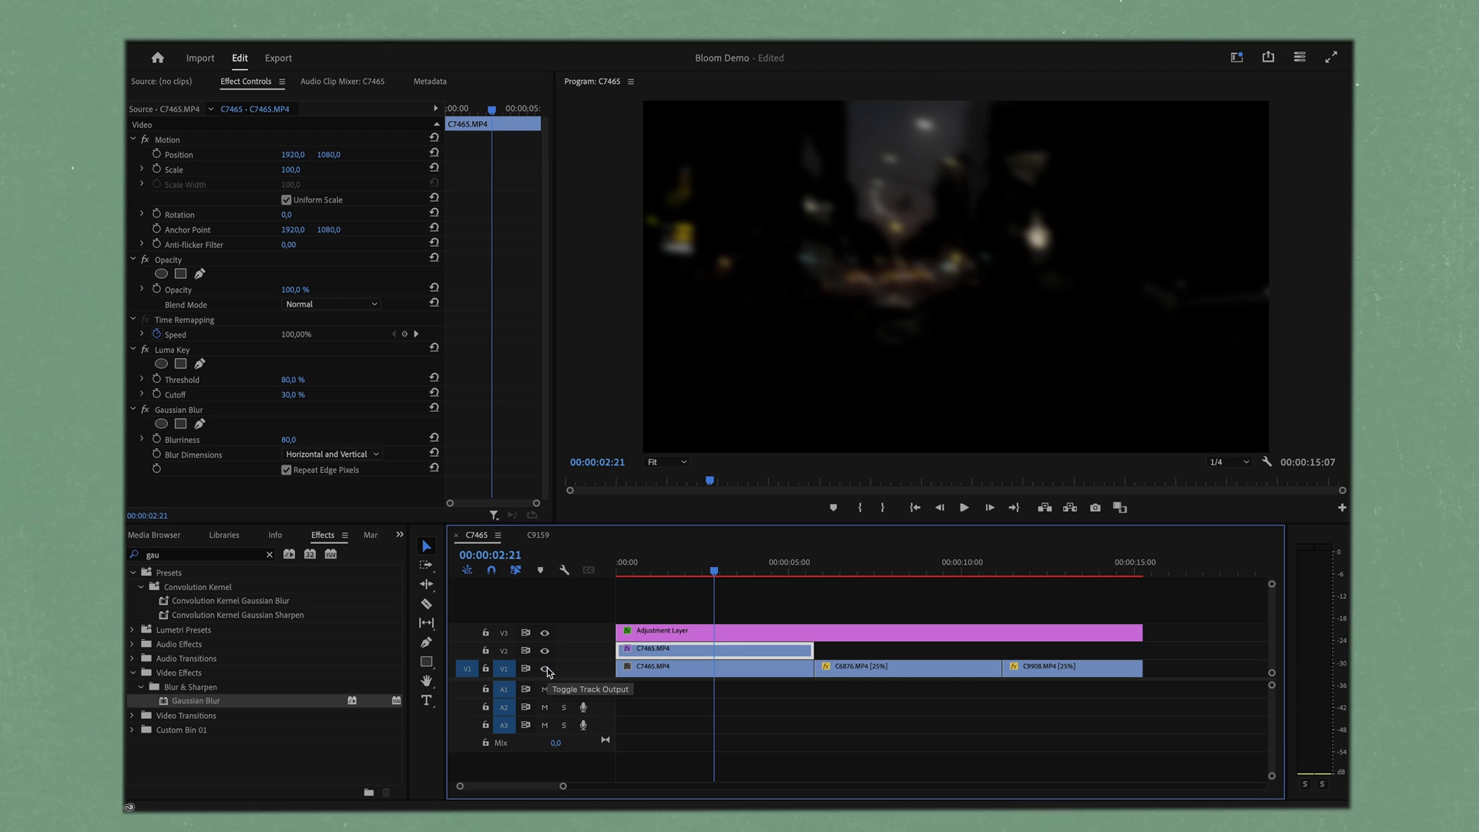
click(546, 670)
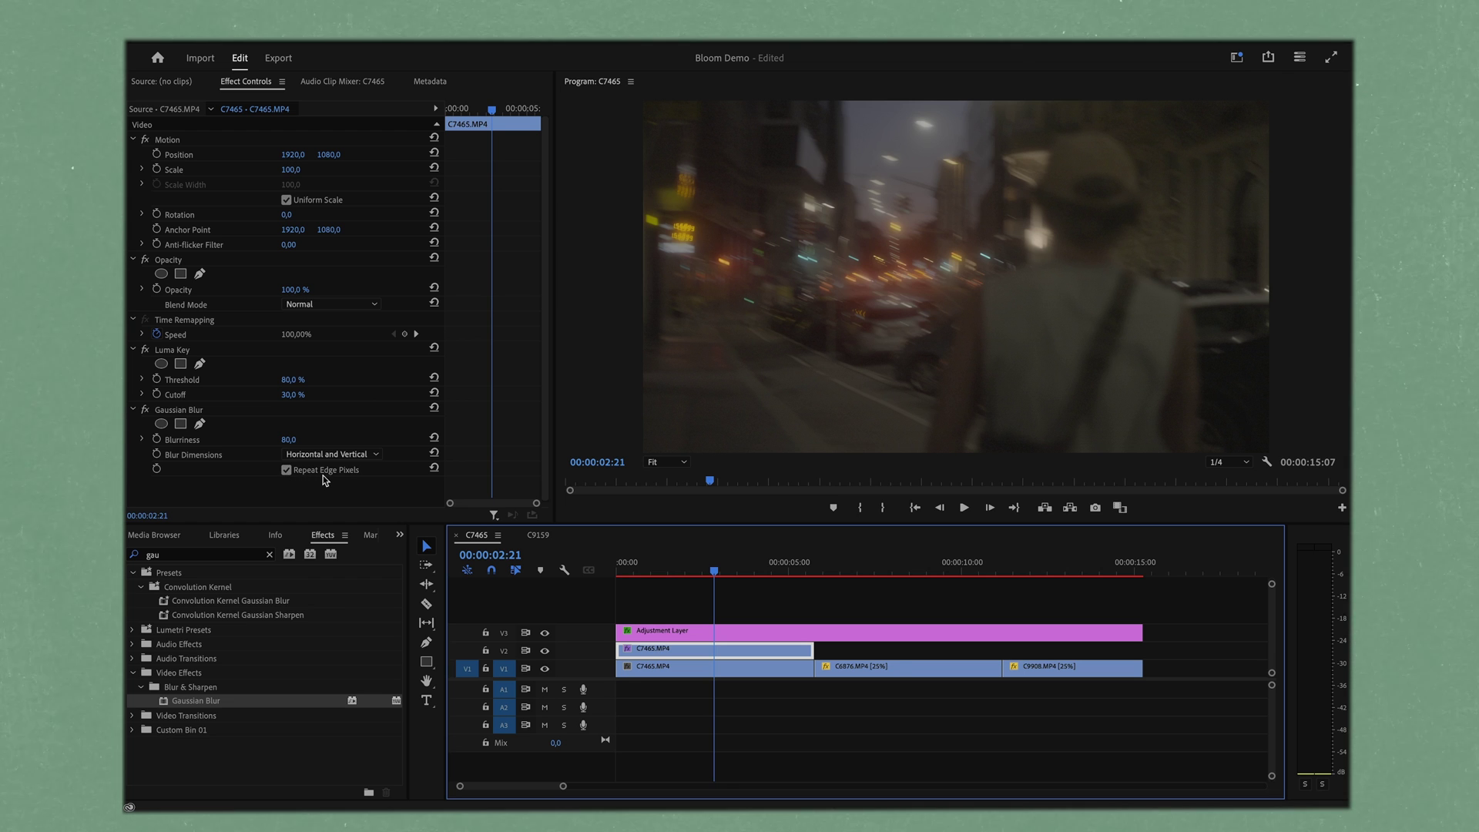
key(Left)
key(Left)
key(Left)
key(Left)
key(Left)
key(Left)
key(Left)
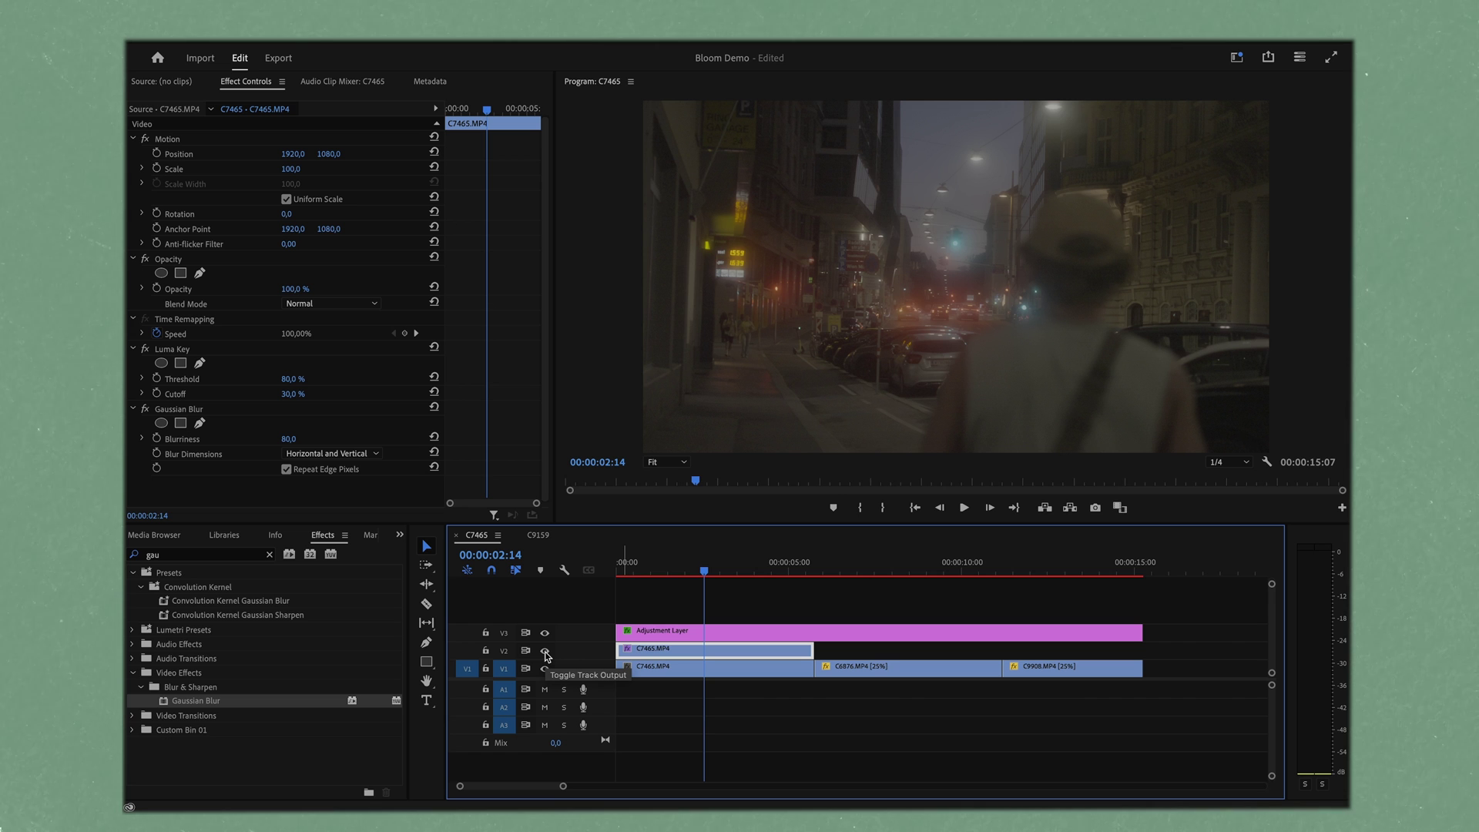
Toggle the V2 bloom layer off and on to compare, leaving it visible
click(546, 652)
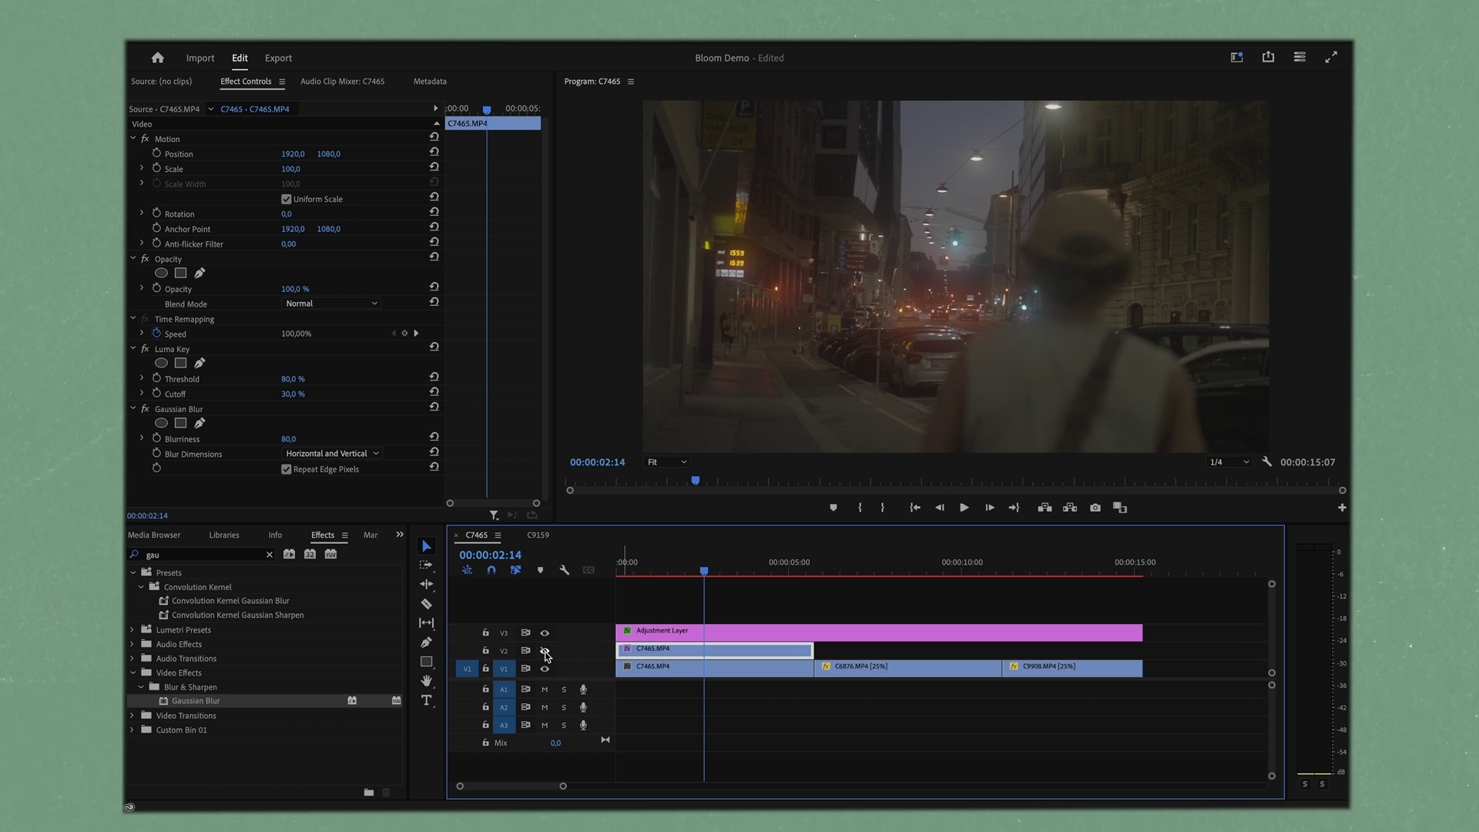
click(545, 652)
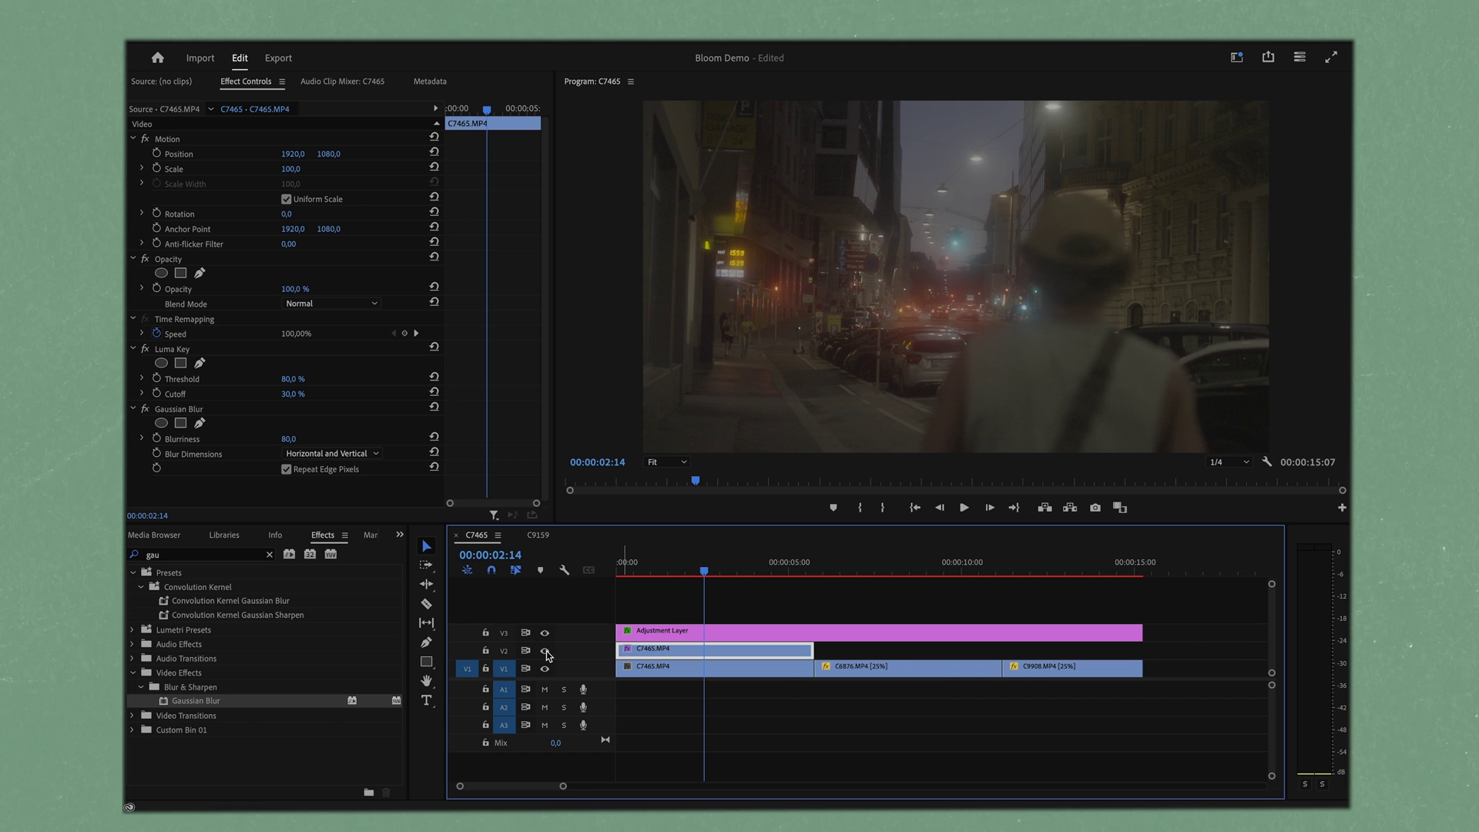
click(545, 652)
click(546, 653)
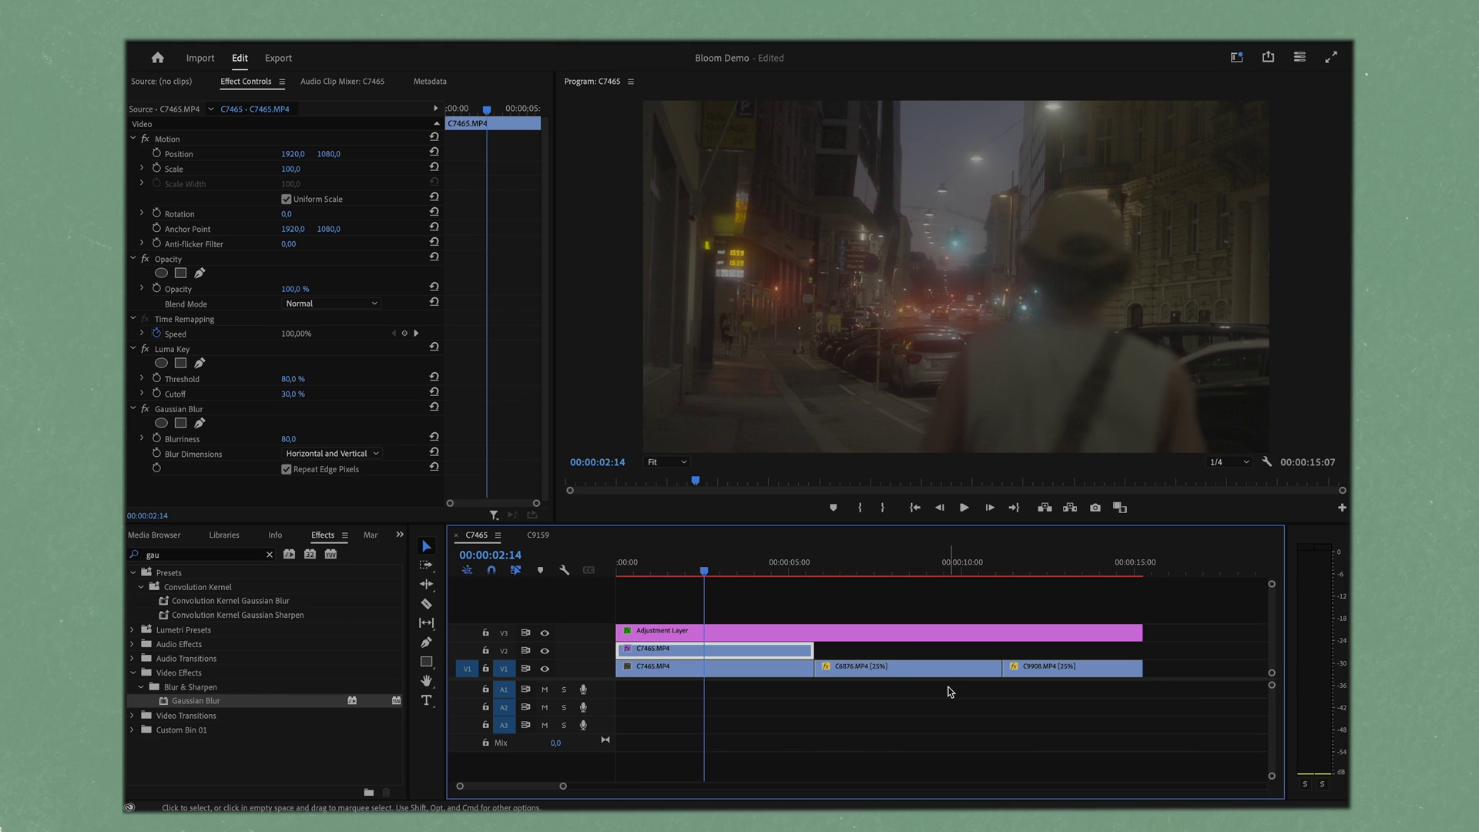
Duplicate the C6876 and C9908 clips onto track V2
click(883, 570)
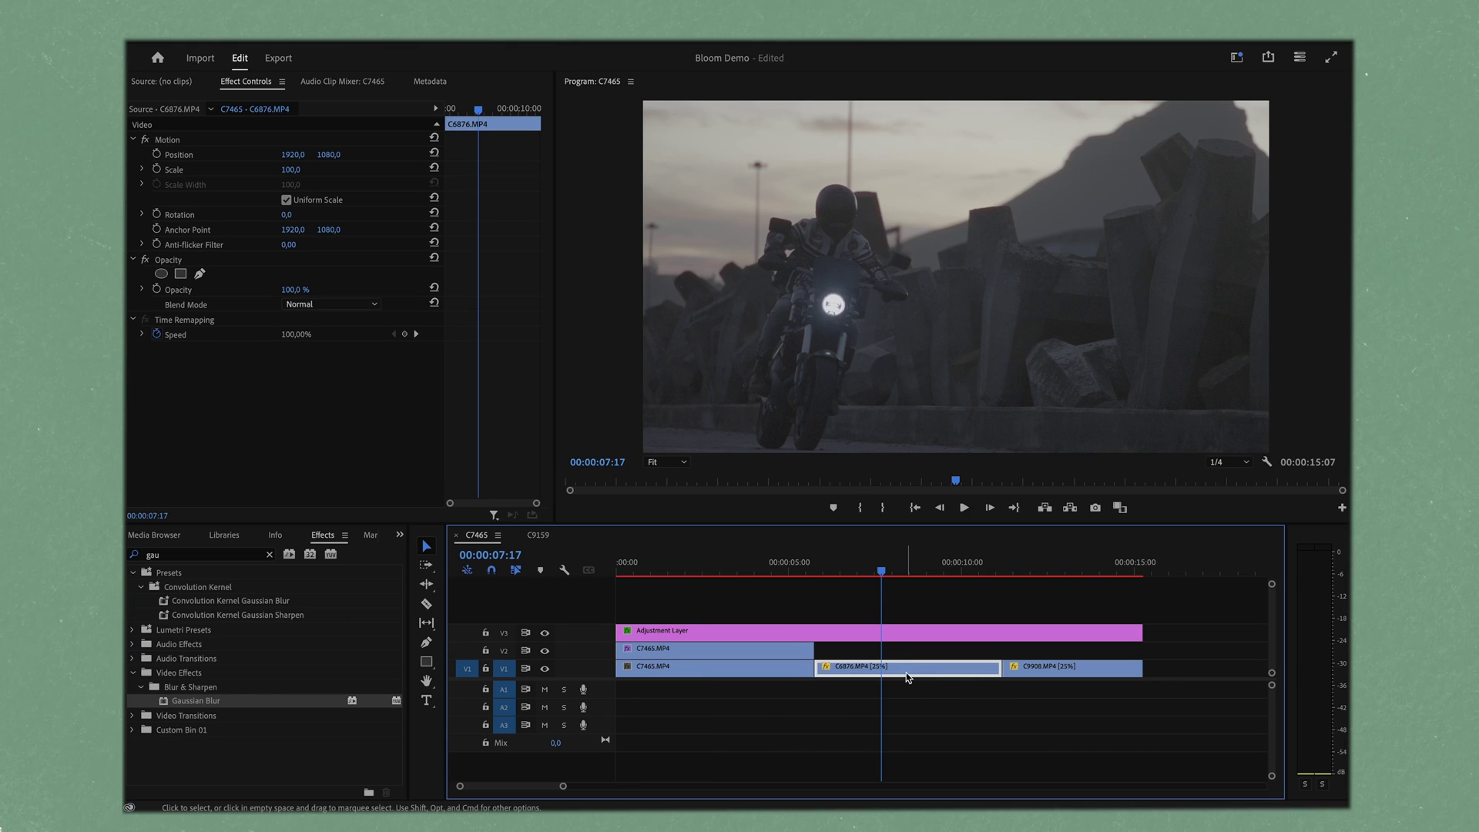
drag(1064, 709, 946, 651)
click(738, 651)
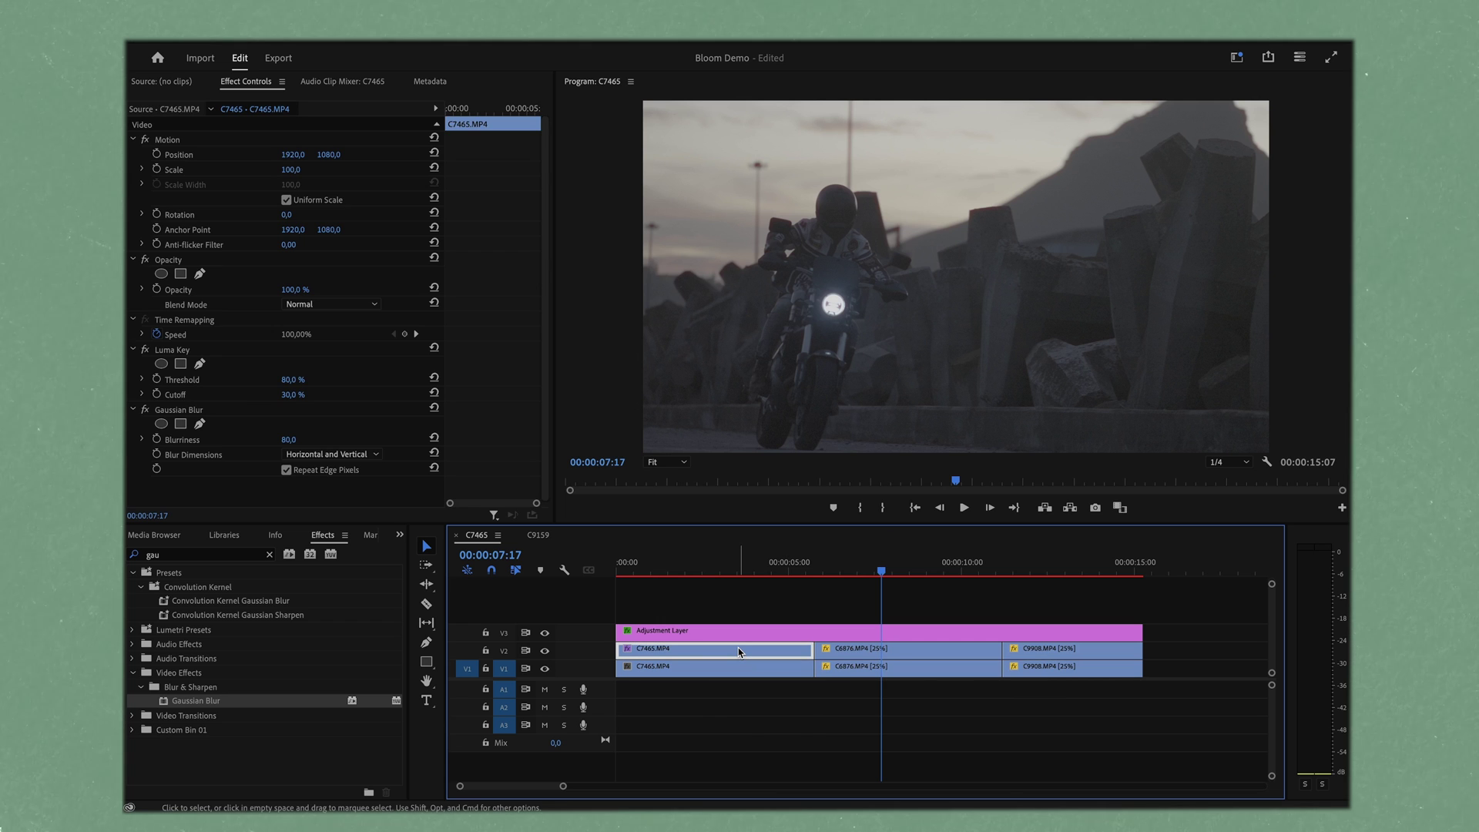
Copy the C7465 bloom clip and paste its Luma Key and Gaussian Blur attributes onto the V2 copies
right_click(738, 648)
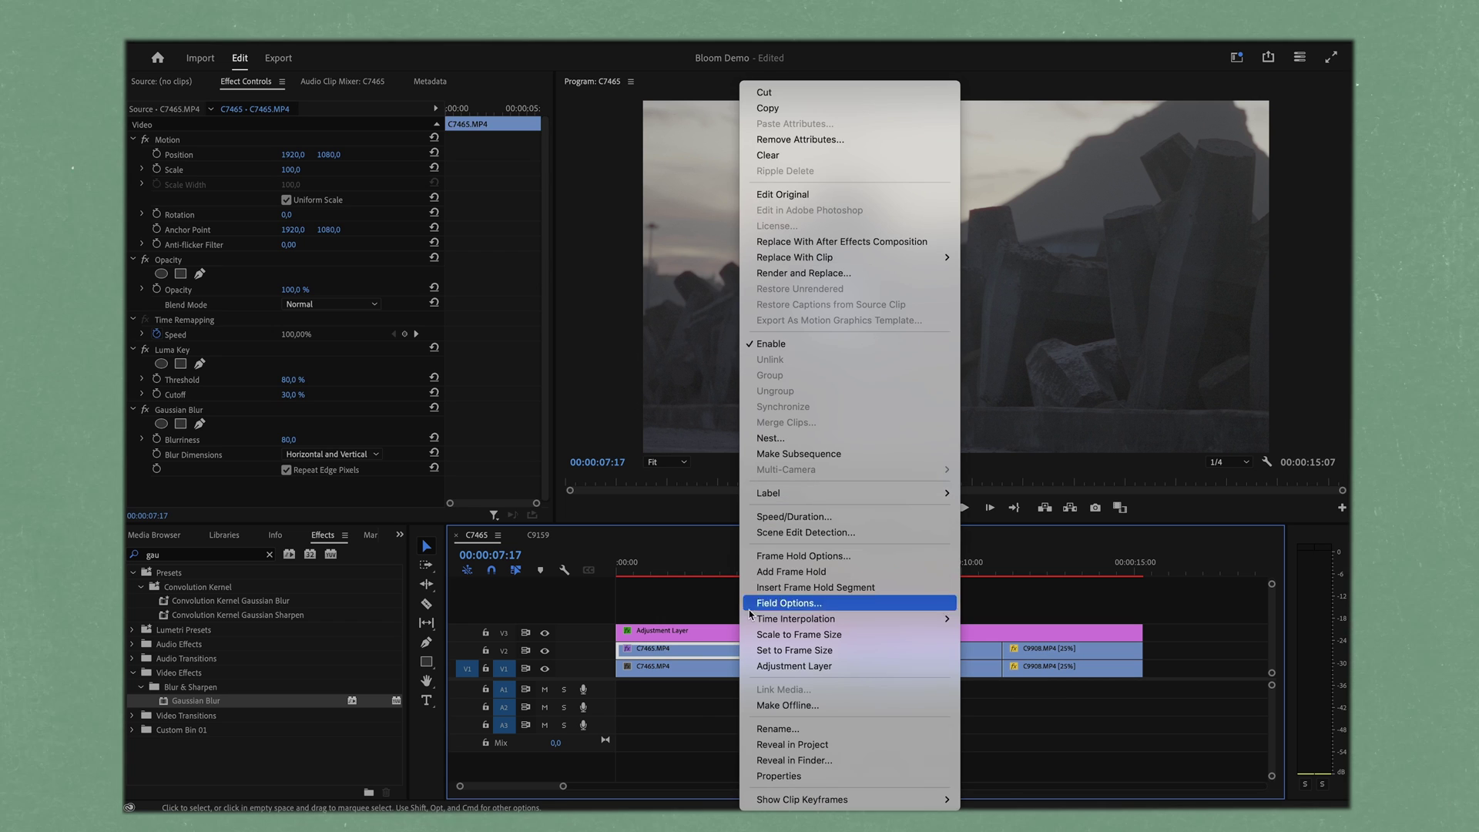
click(785, 107)
drag(1162, 650, 984, 649)
right_click(984, 650)
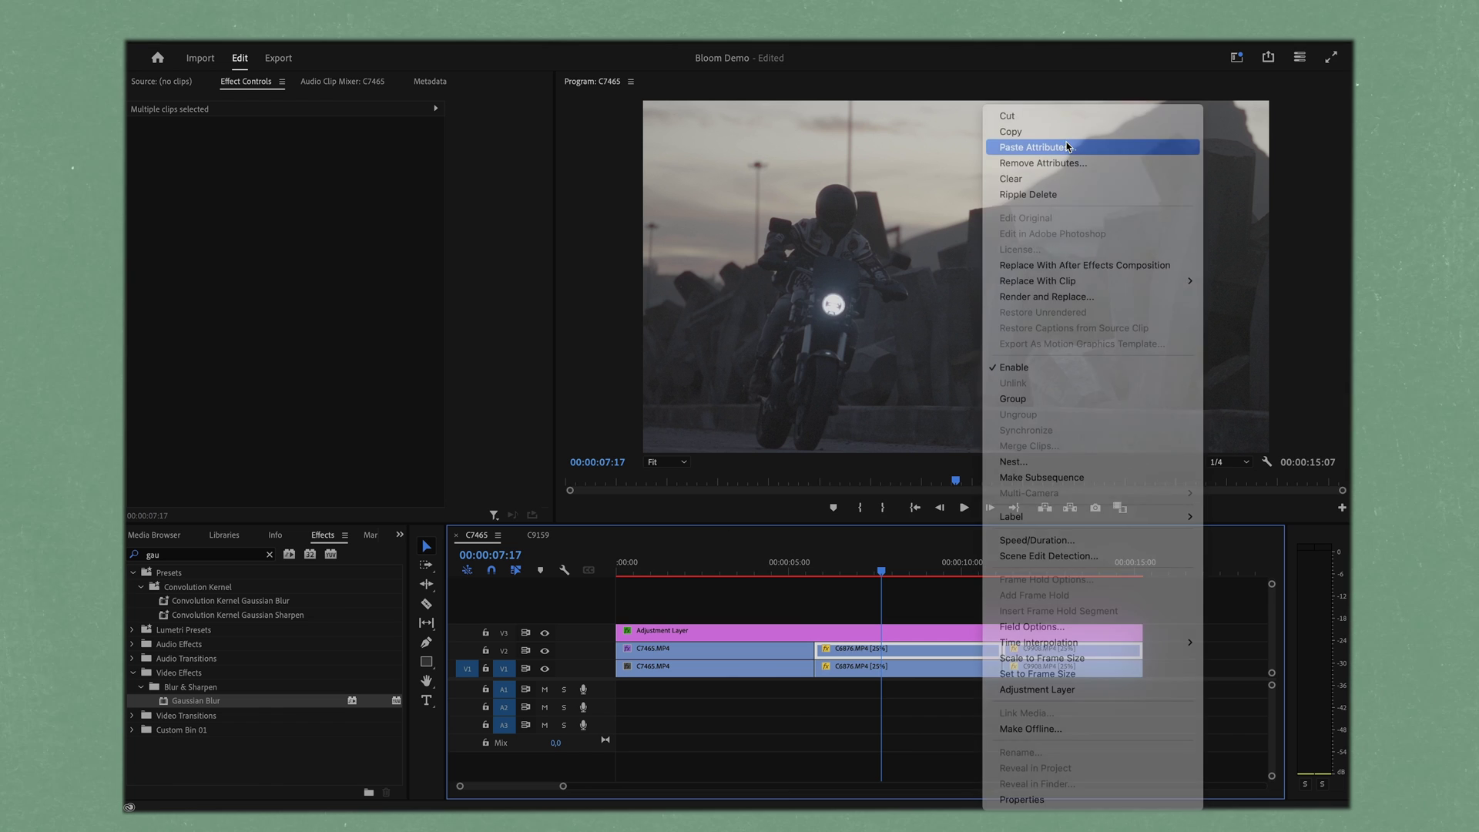
click(1068, 147)
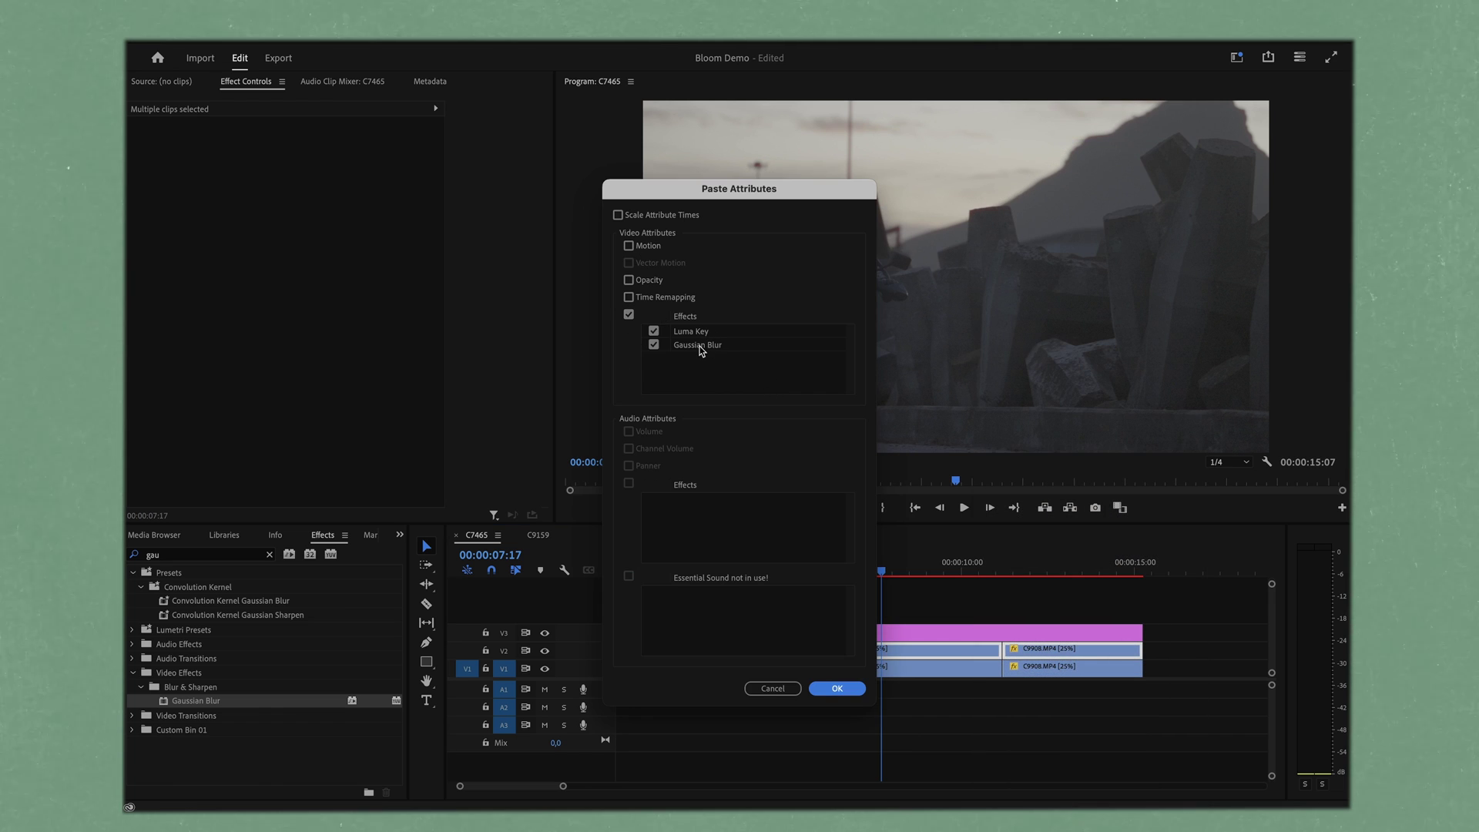
click(838, 689)
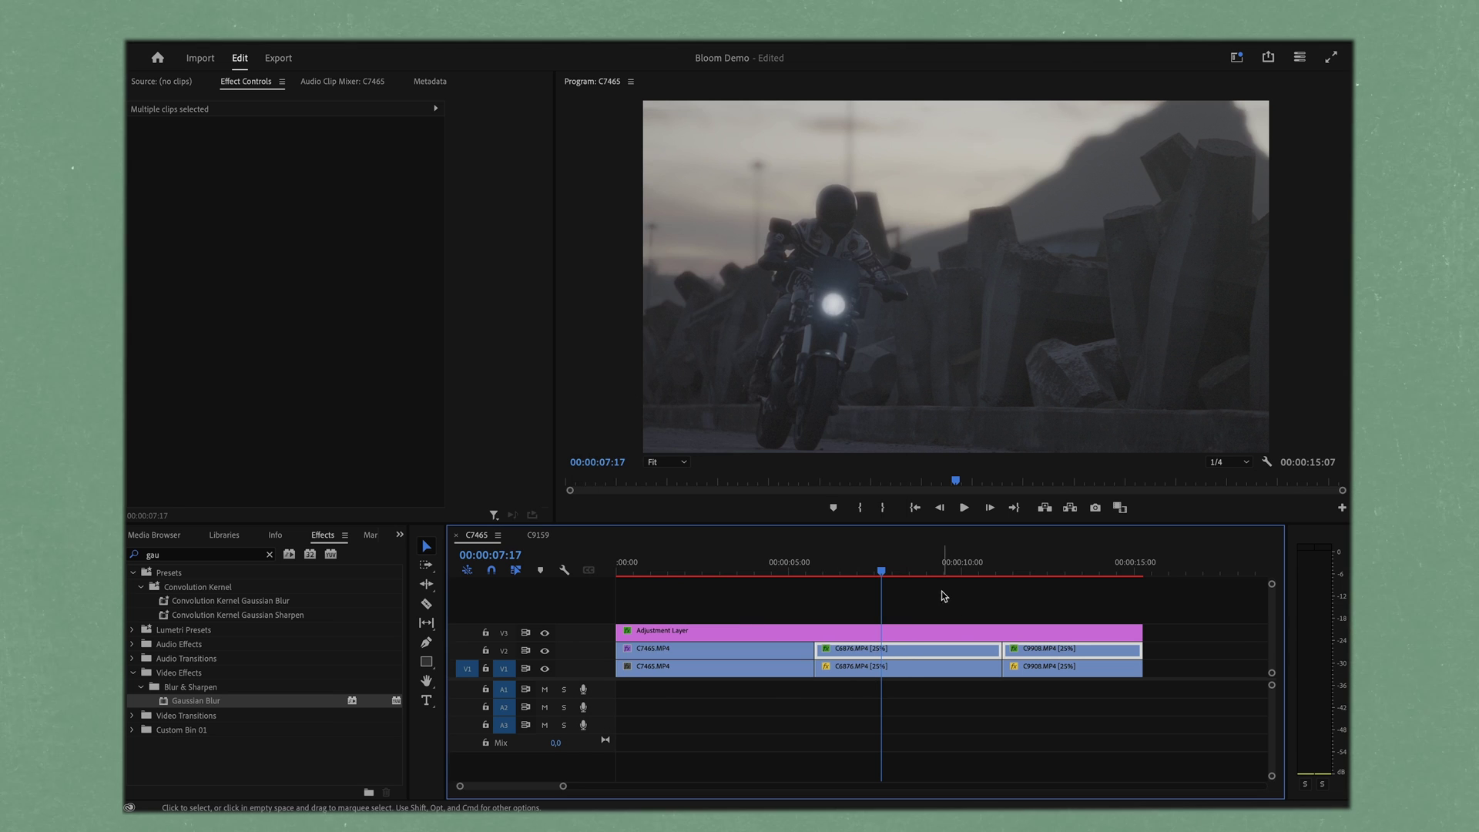
Scrub into the motorcycle shot and toggle the V2 bloom layer to compare
click(901, 562)
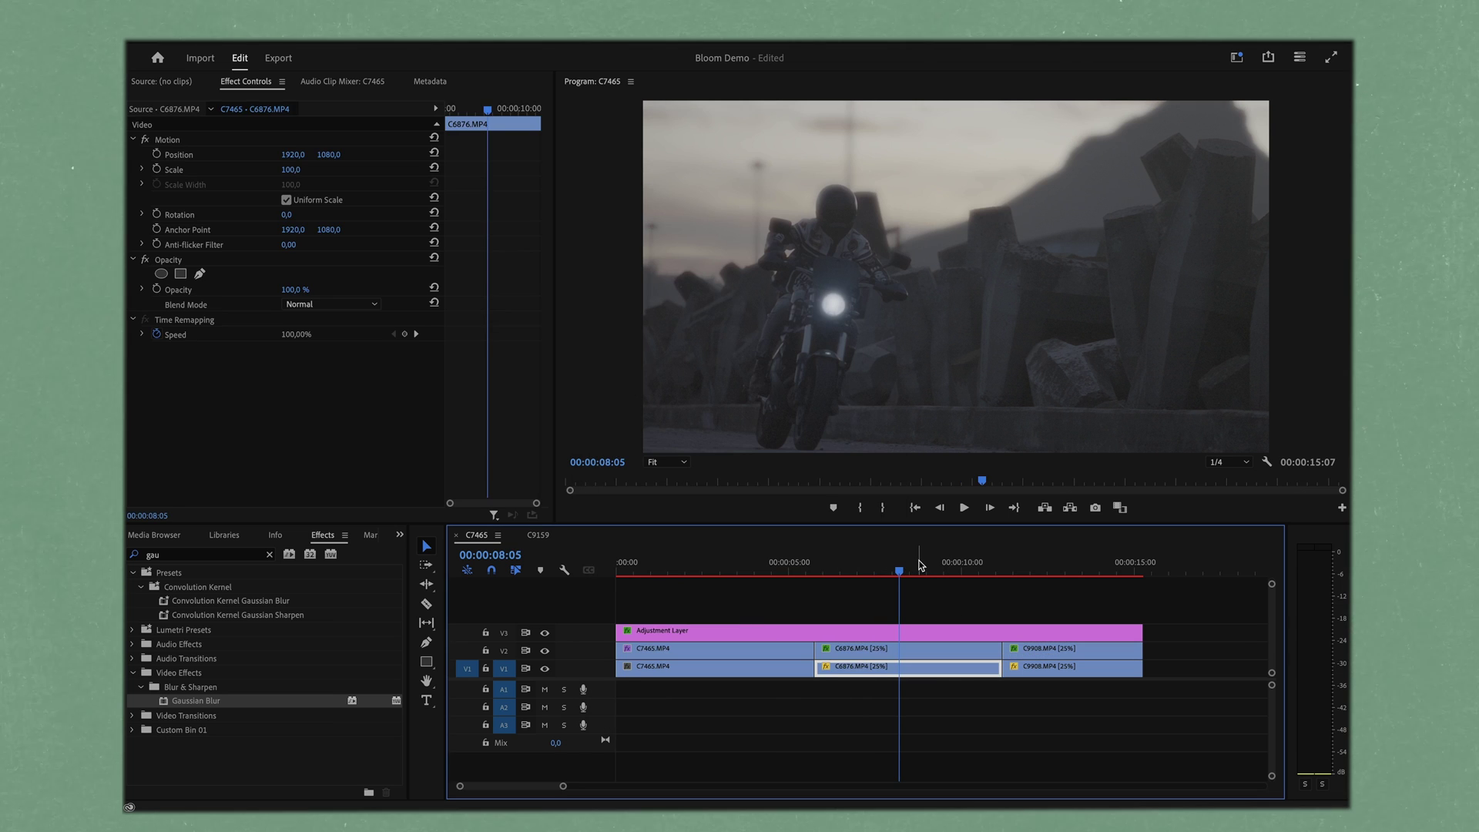
drag(933, 564, 917, 560)
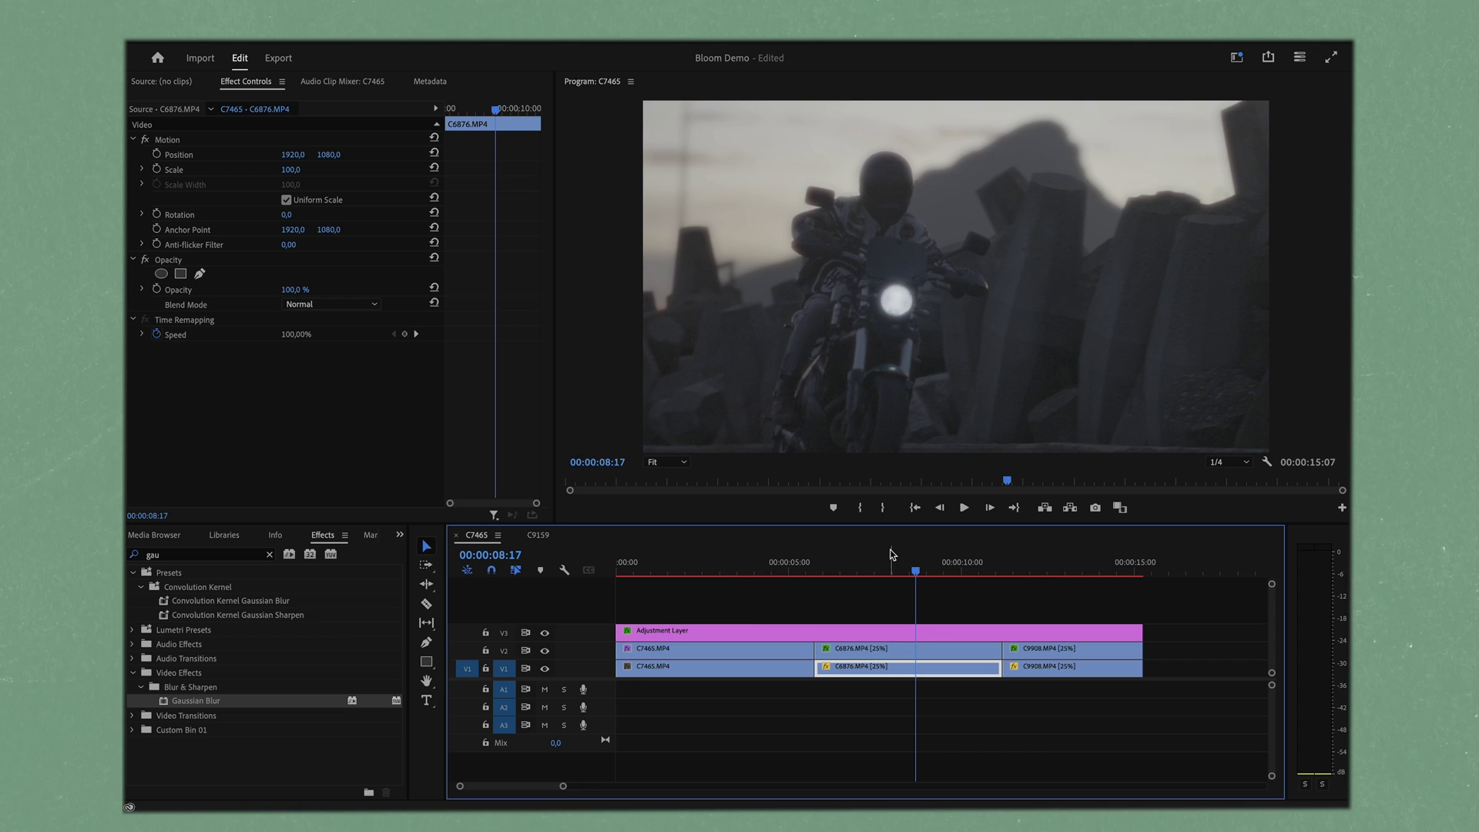
click(544, 652)
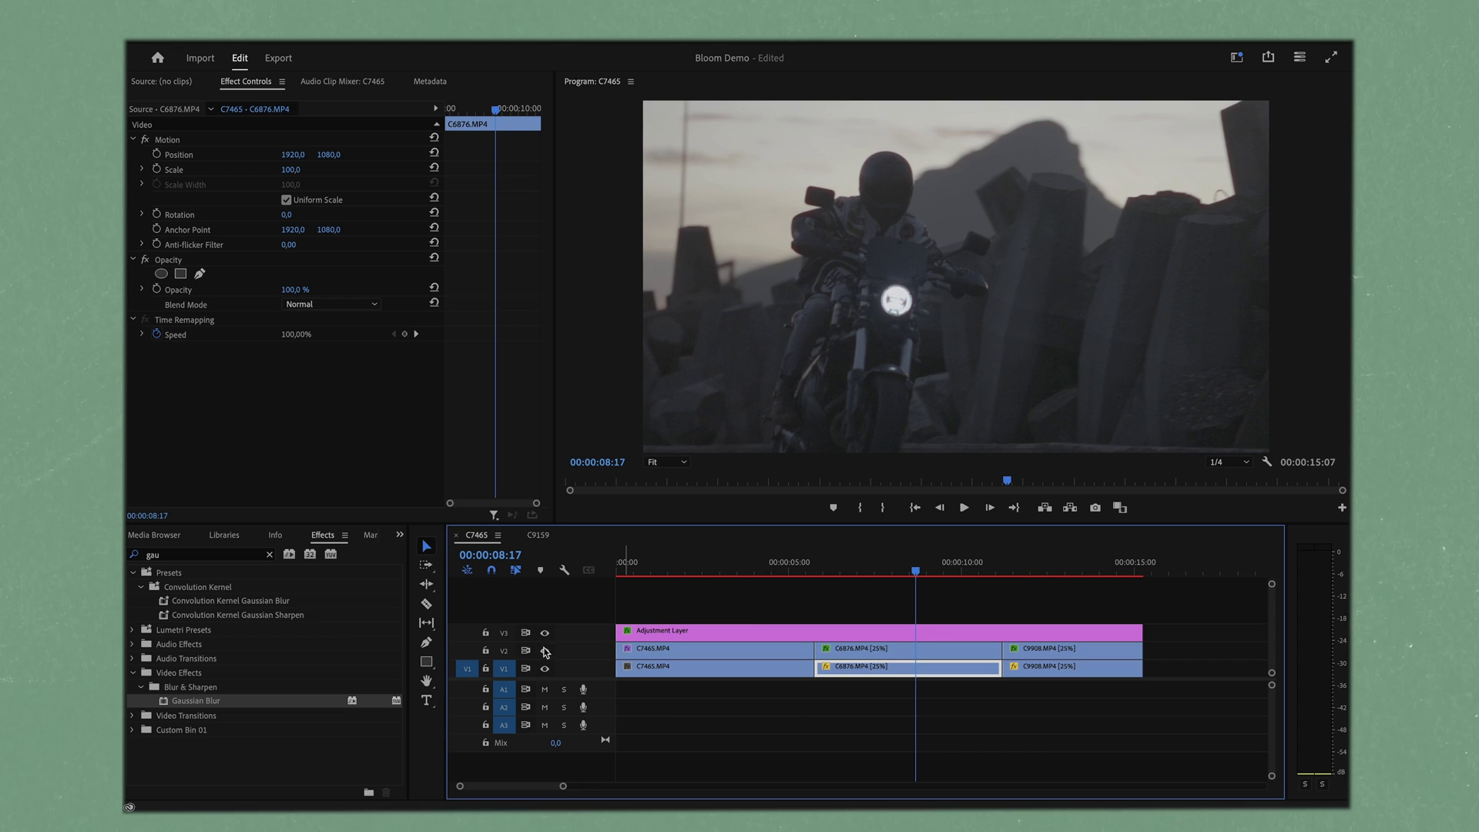
click(544, 652)
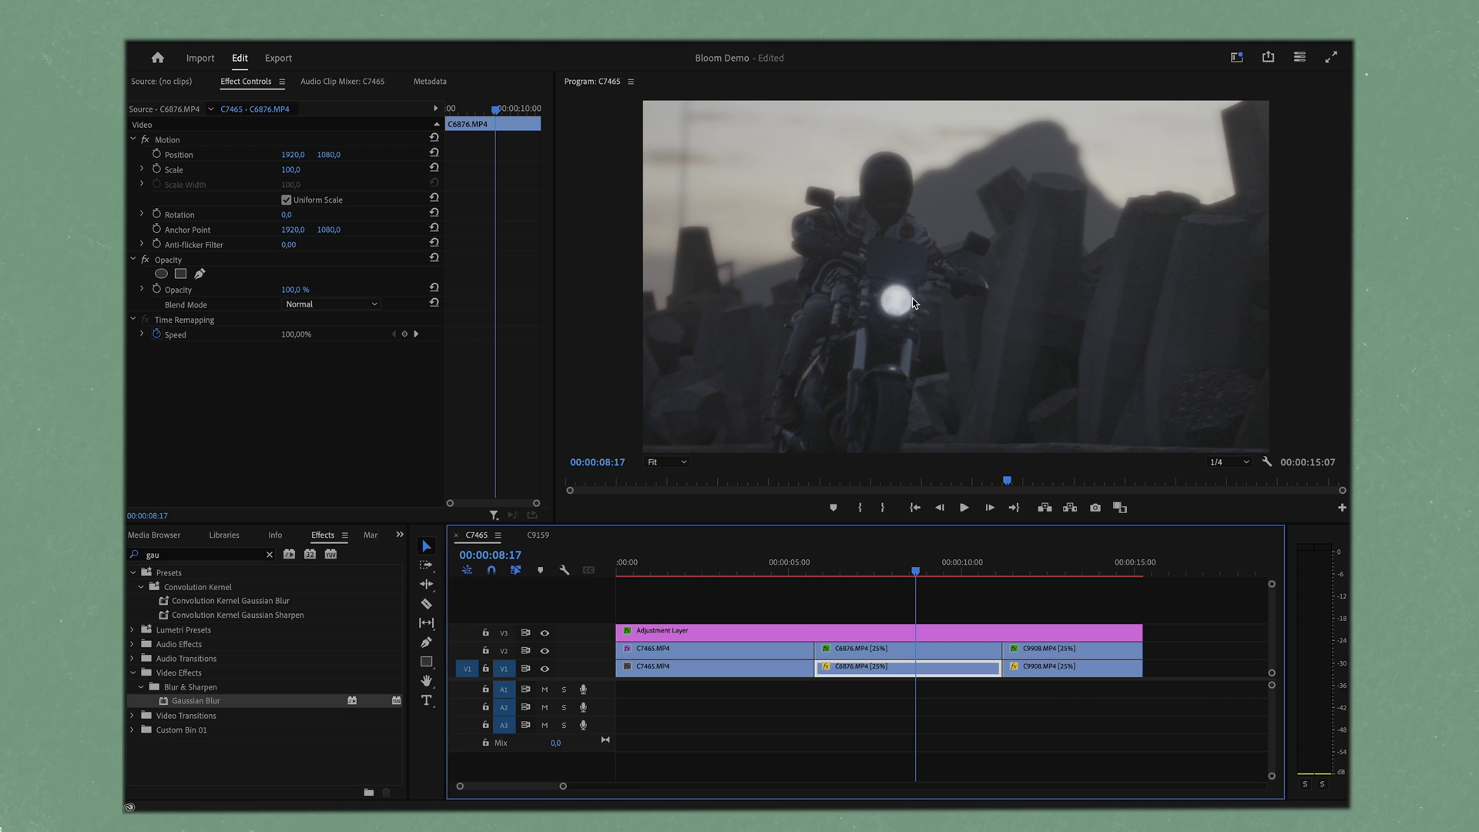
Set the C6876 copy's Gaussian Blur blurriness to 50
click(939, 650)
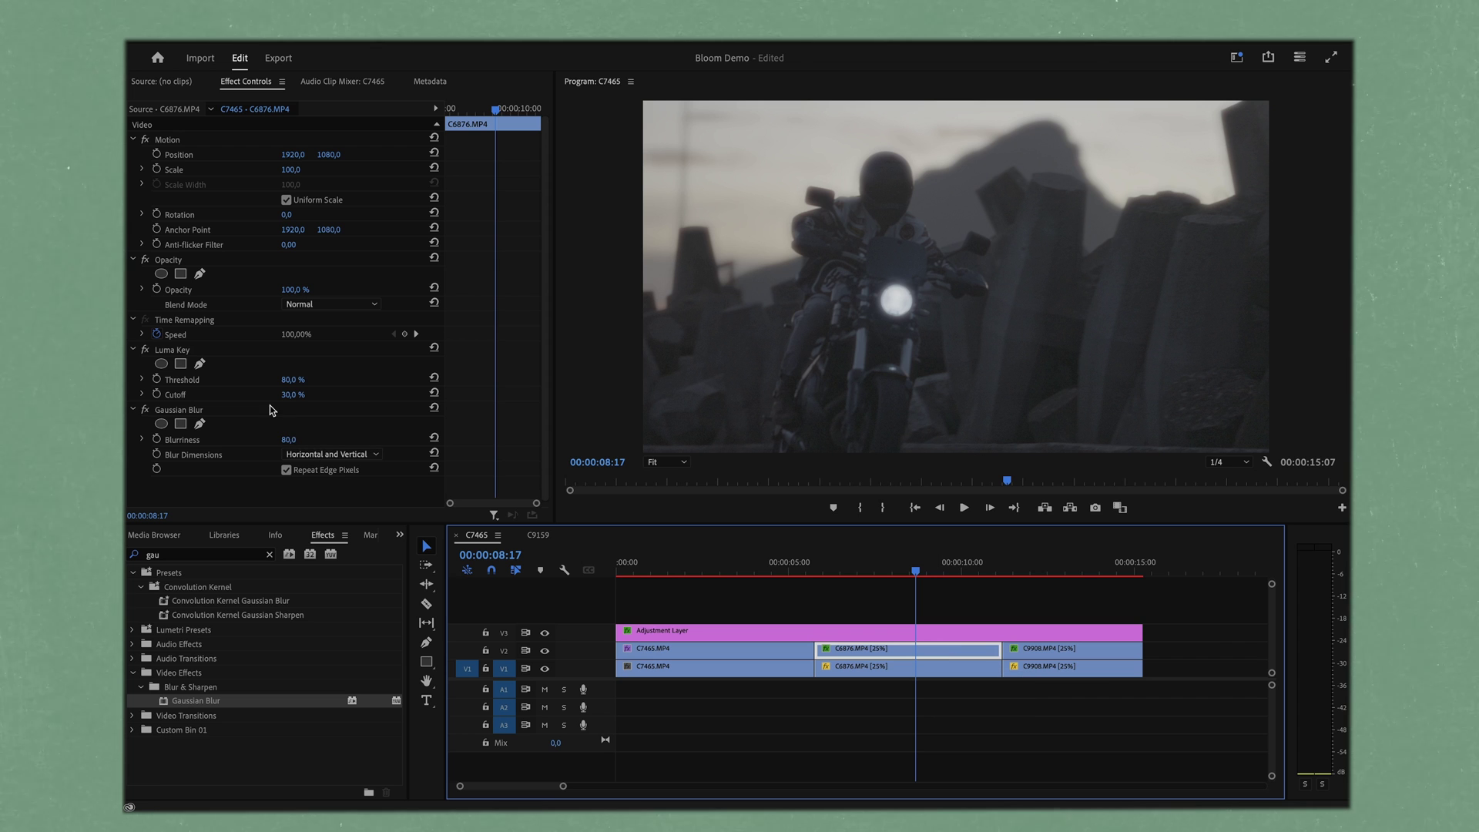
click(299, 438)
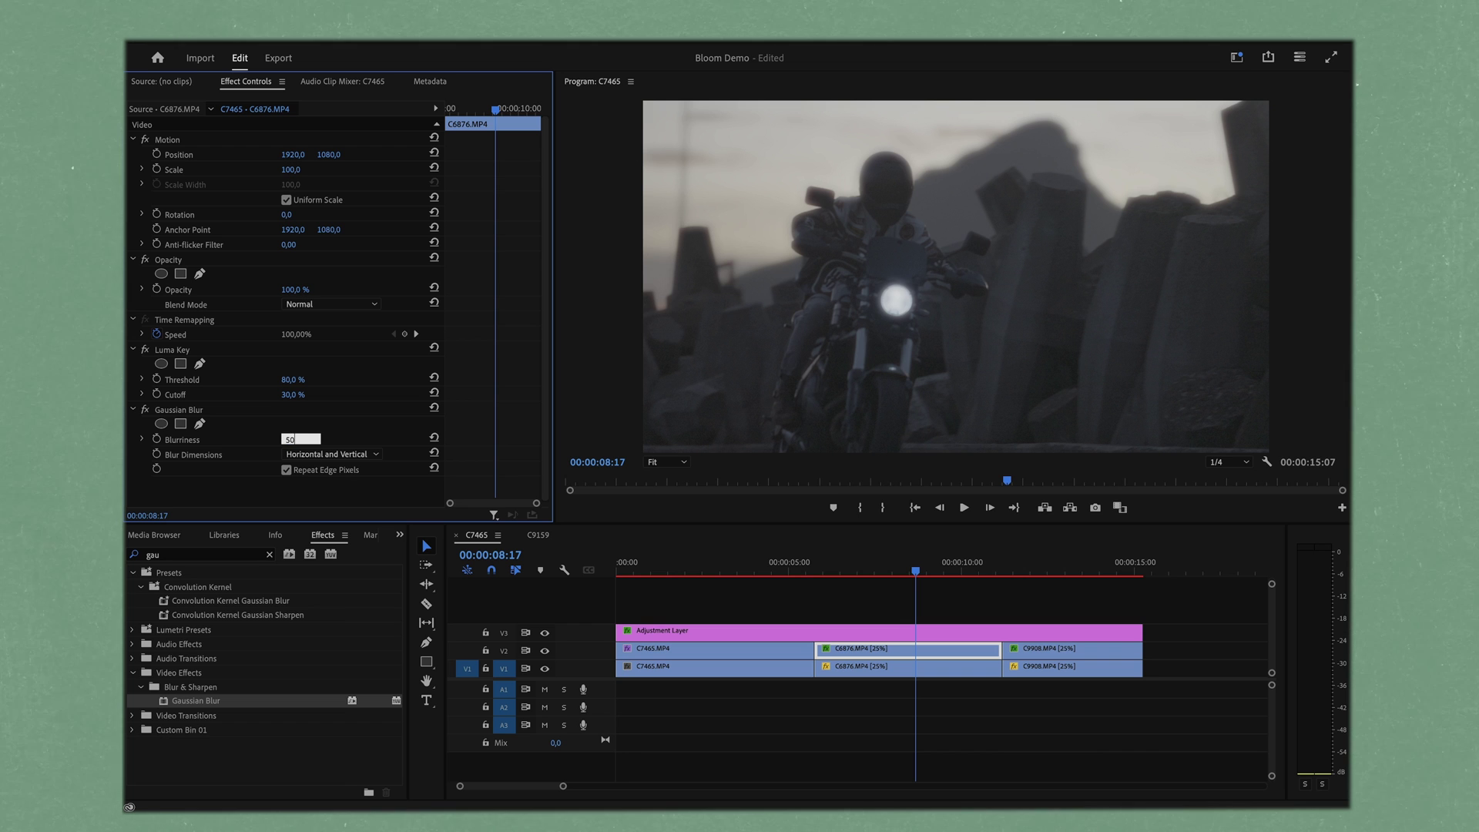
key(Return)
click(932, 652)
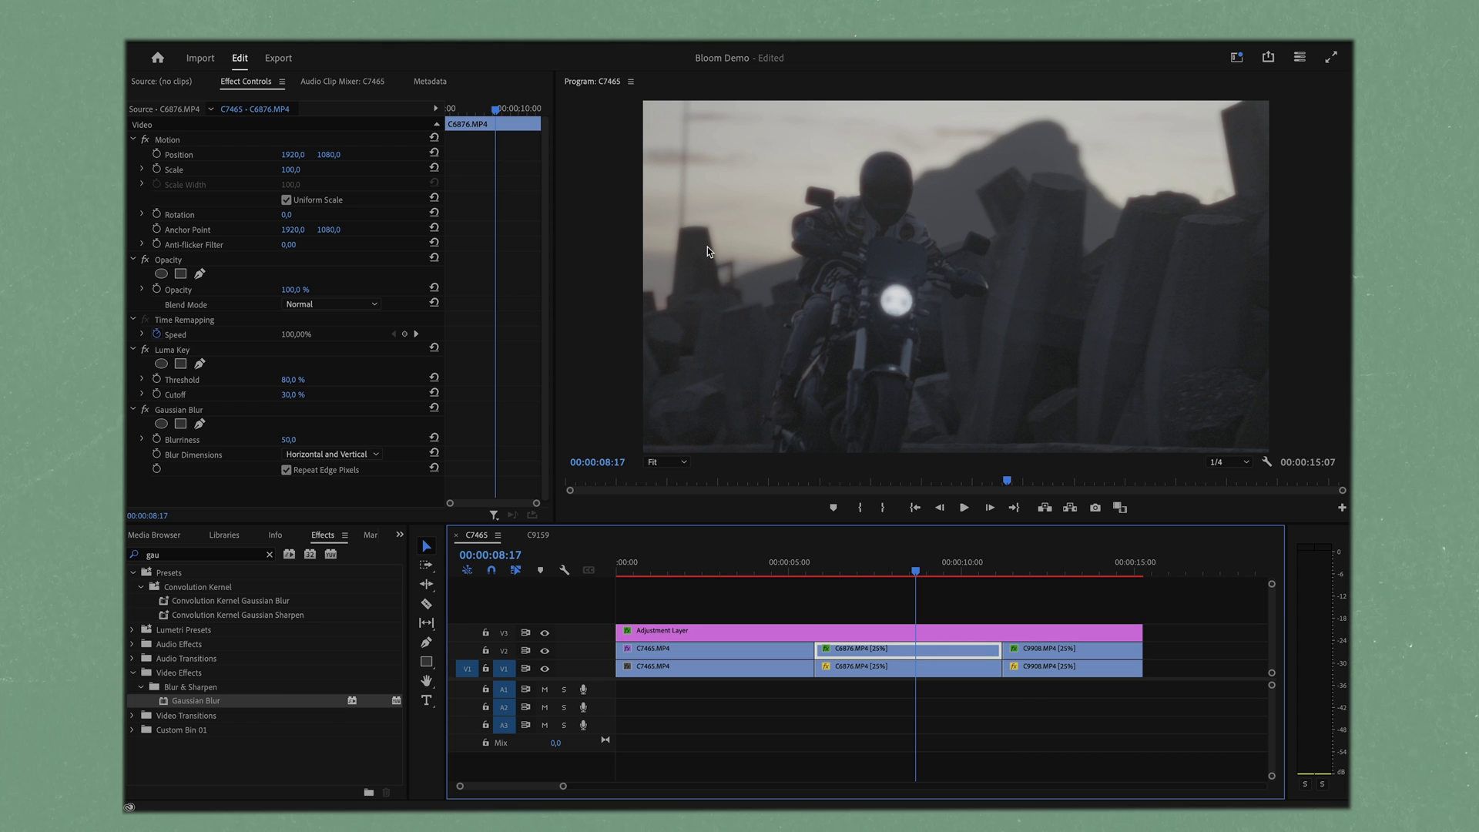
Select the V2 bloom copy of the cabin shot C9908 and set its Blurriness to 35
click(1045, 556)
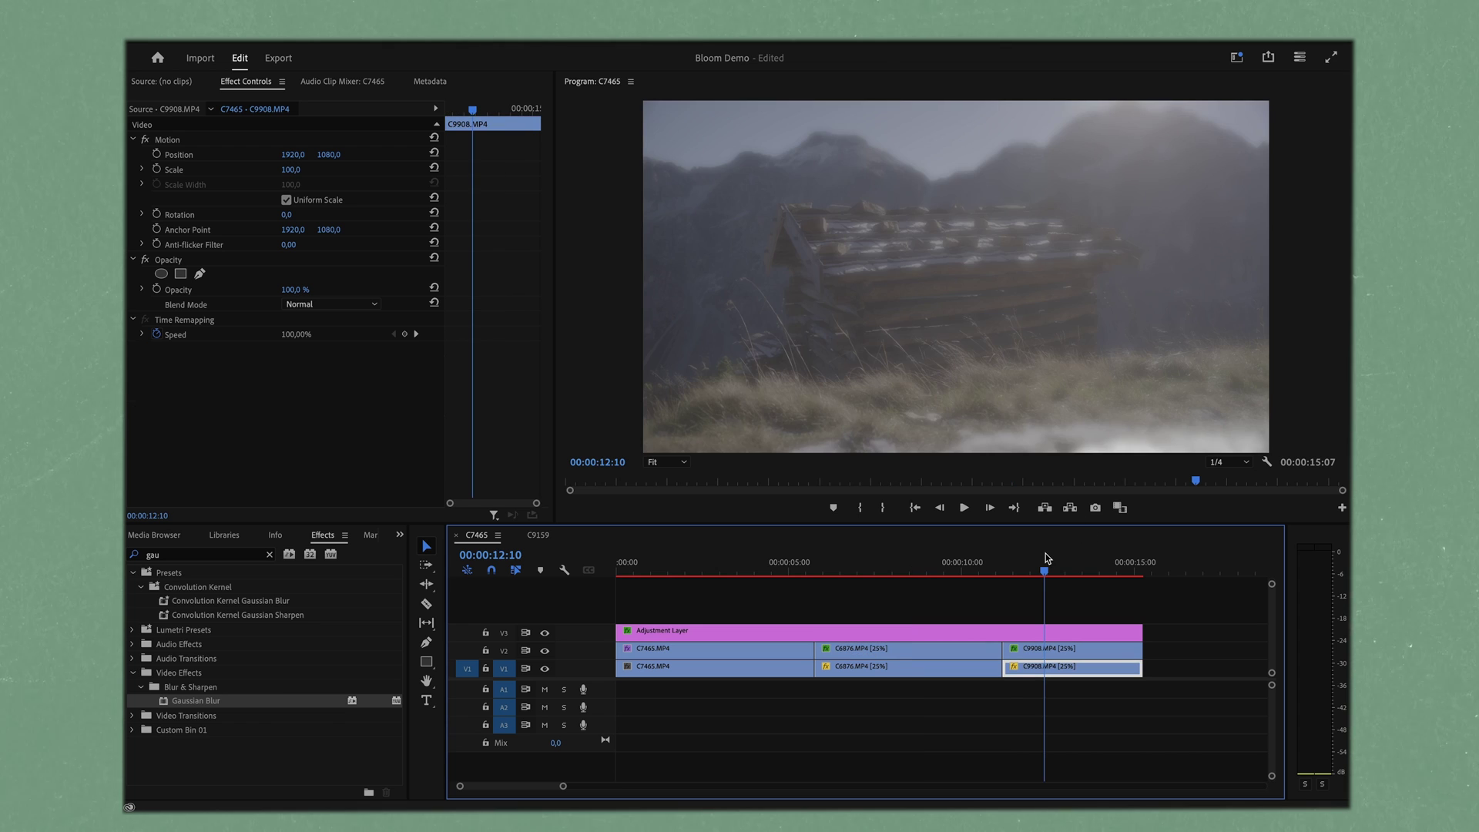
drag(1046, 556, 1071, 558)
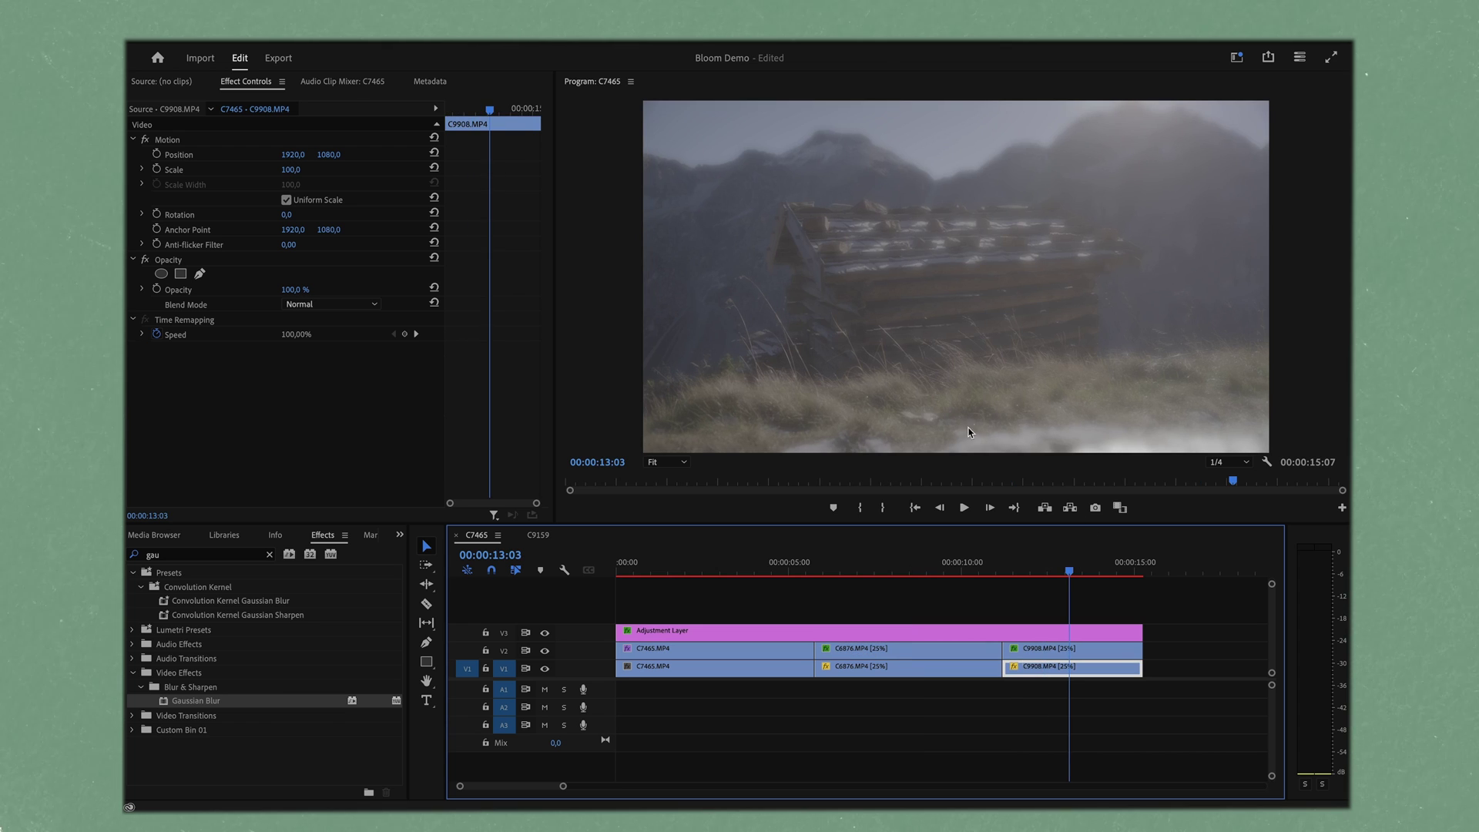
click(1053, 648)
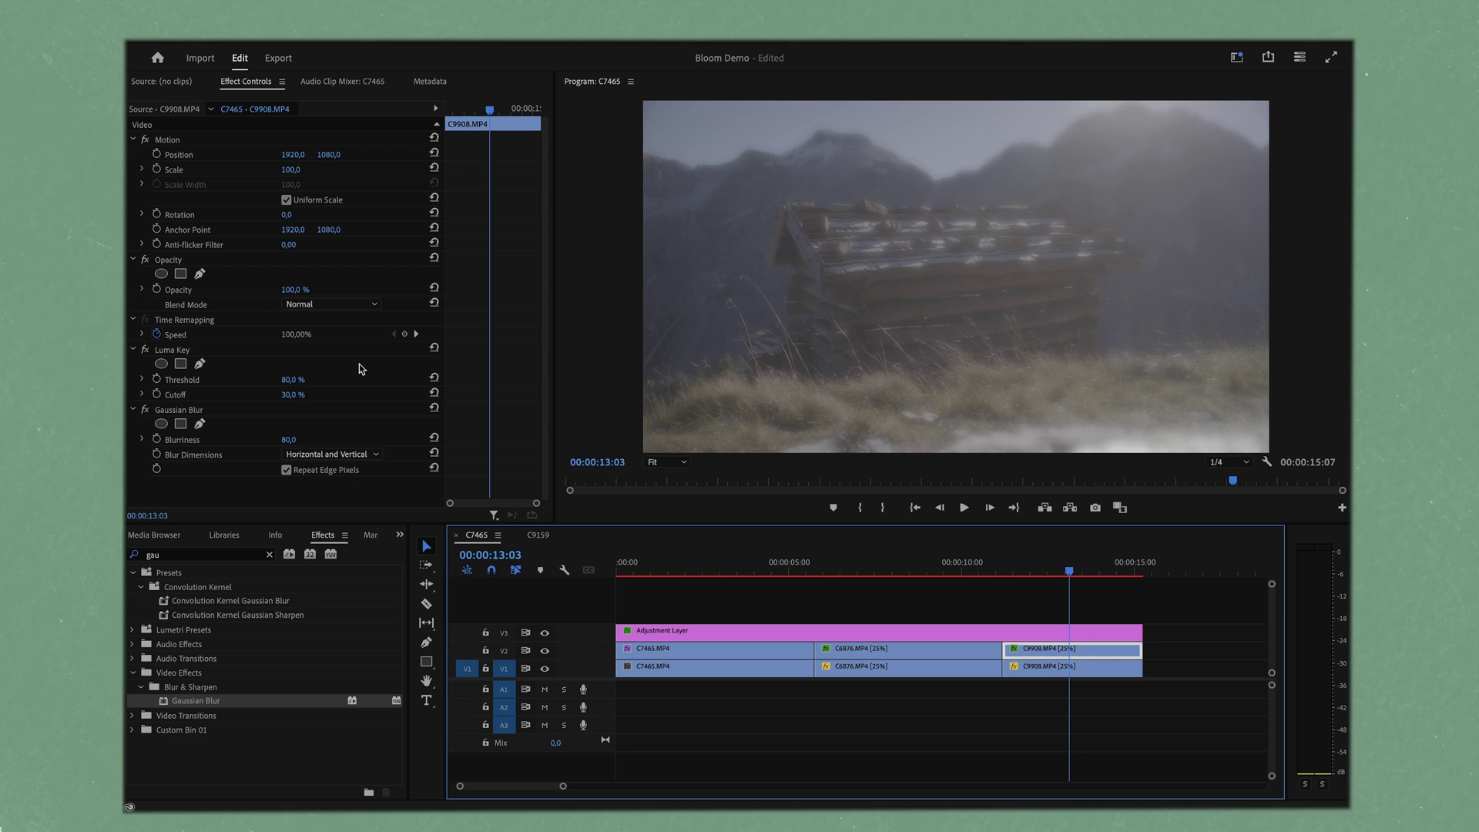
click(299, 438)
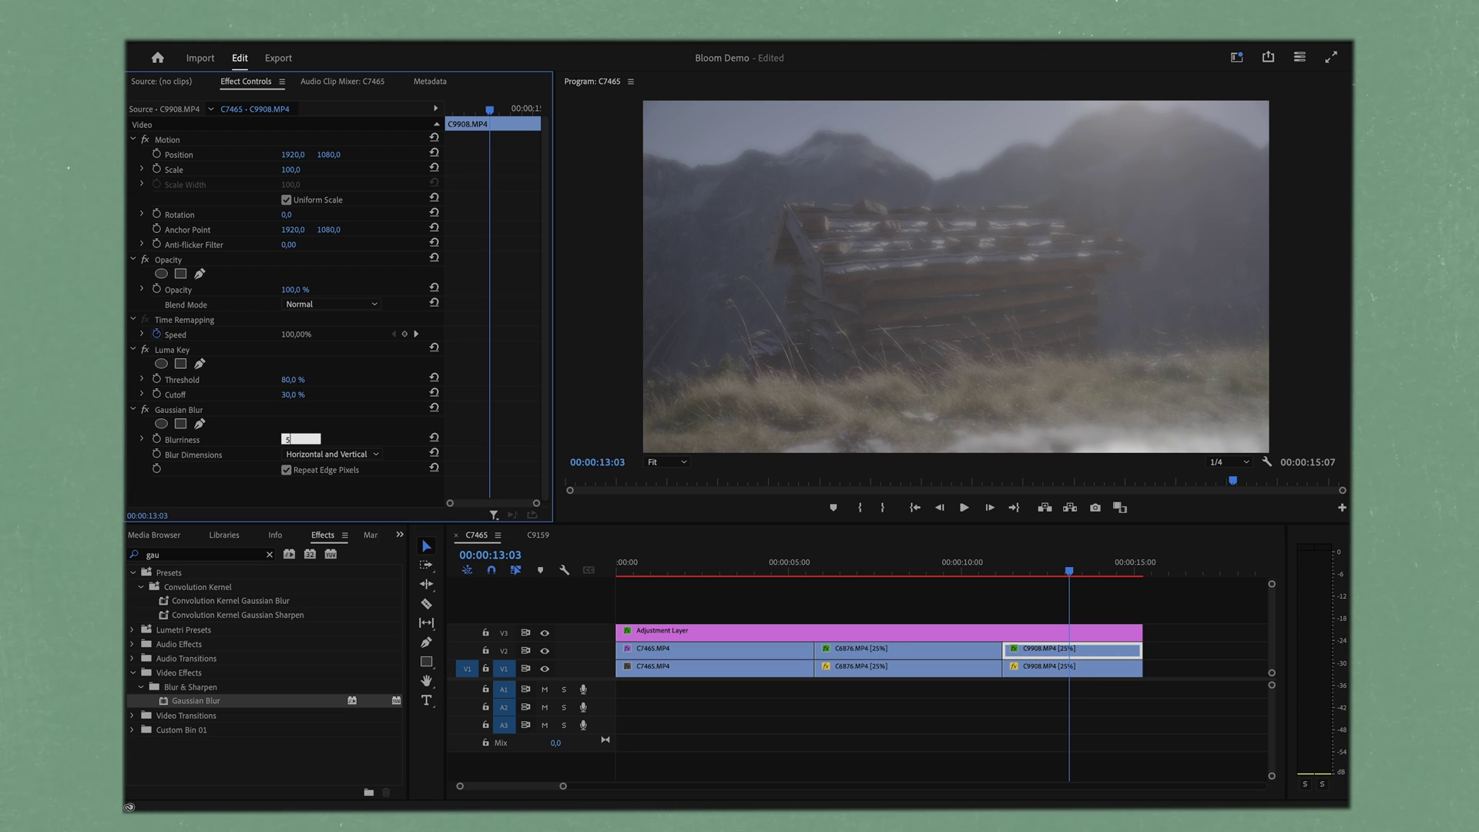
key(Return)
click(289, 441)
key(Return)
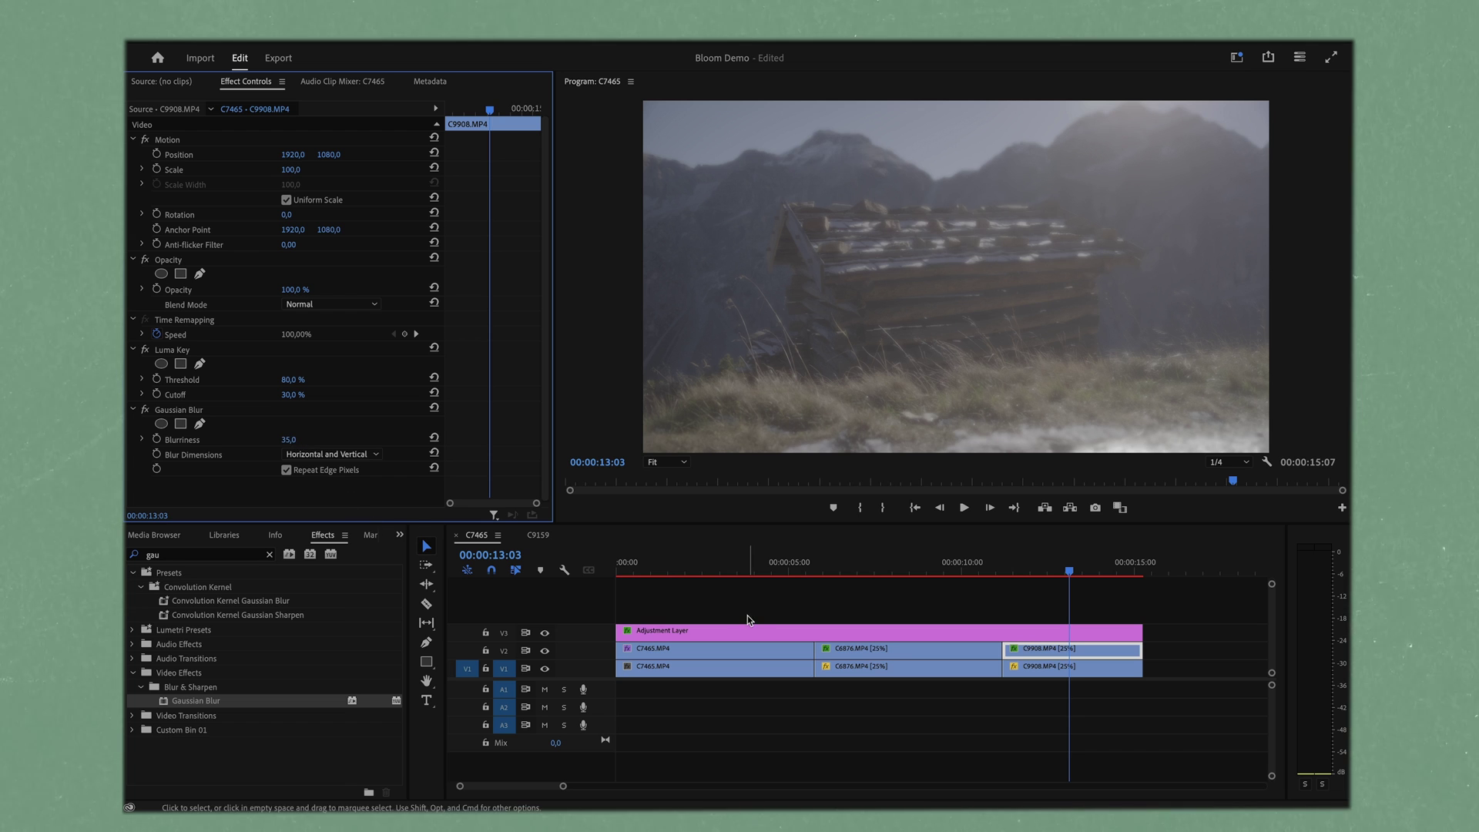
With V1 hidden, raise the Luma Key Threshold to 100% and Cutoff to 46%, then restore V1
click(544, 668)
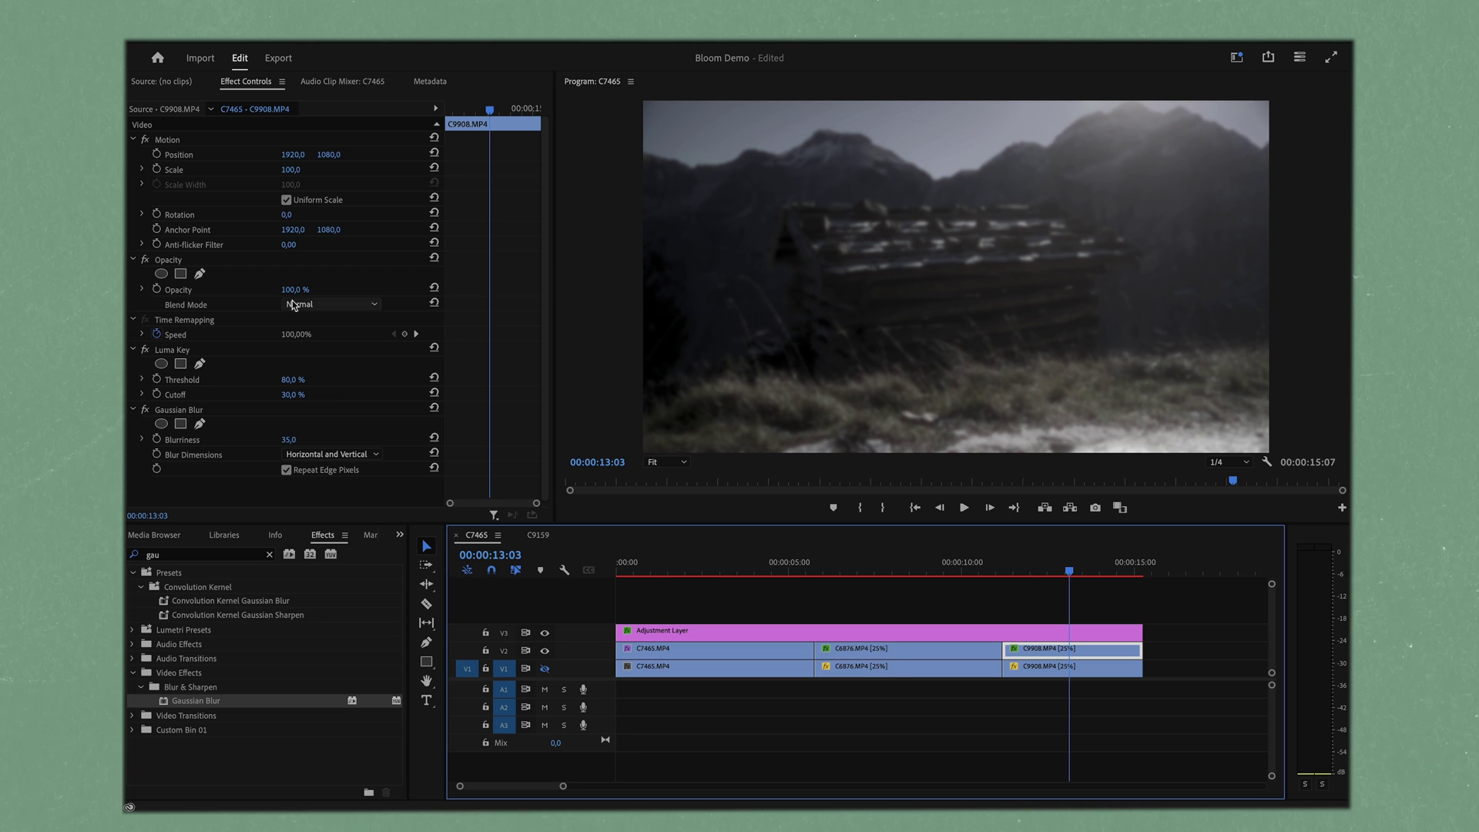
click(289, 387)
mouse_move(293, 380)
mouse_down()
mouse_move(347, 380)
mouse_move(305, 395)
mouse_up()
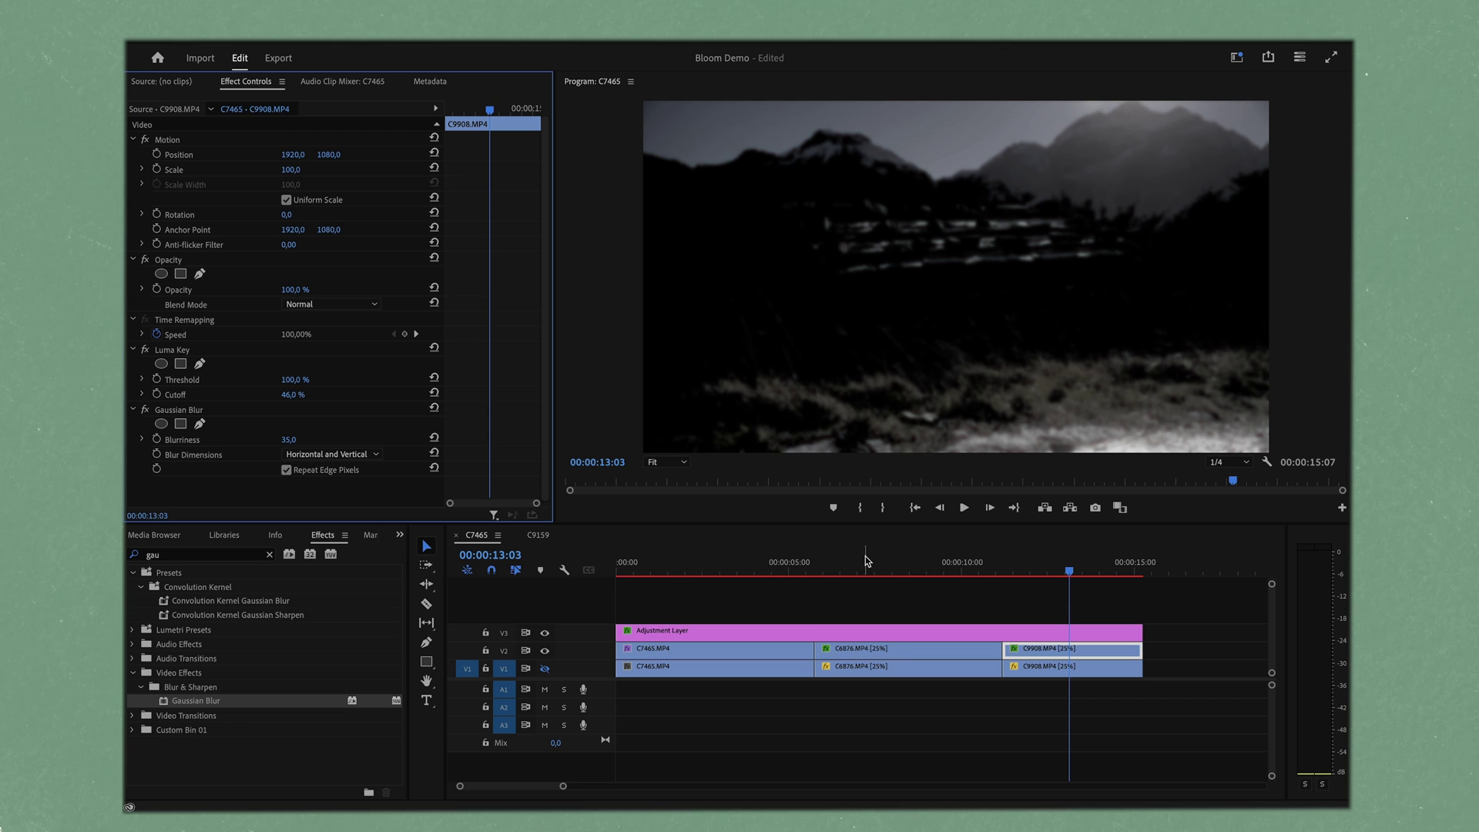
click(545, 668)
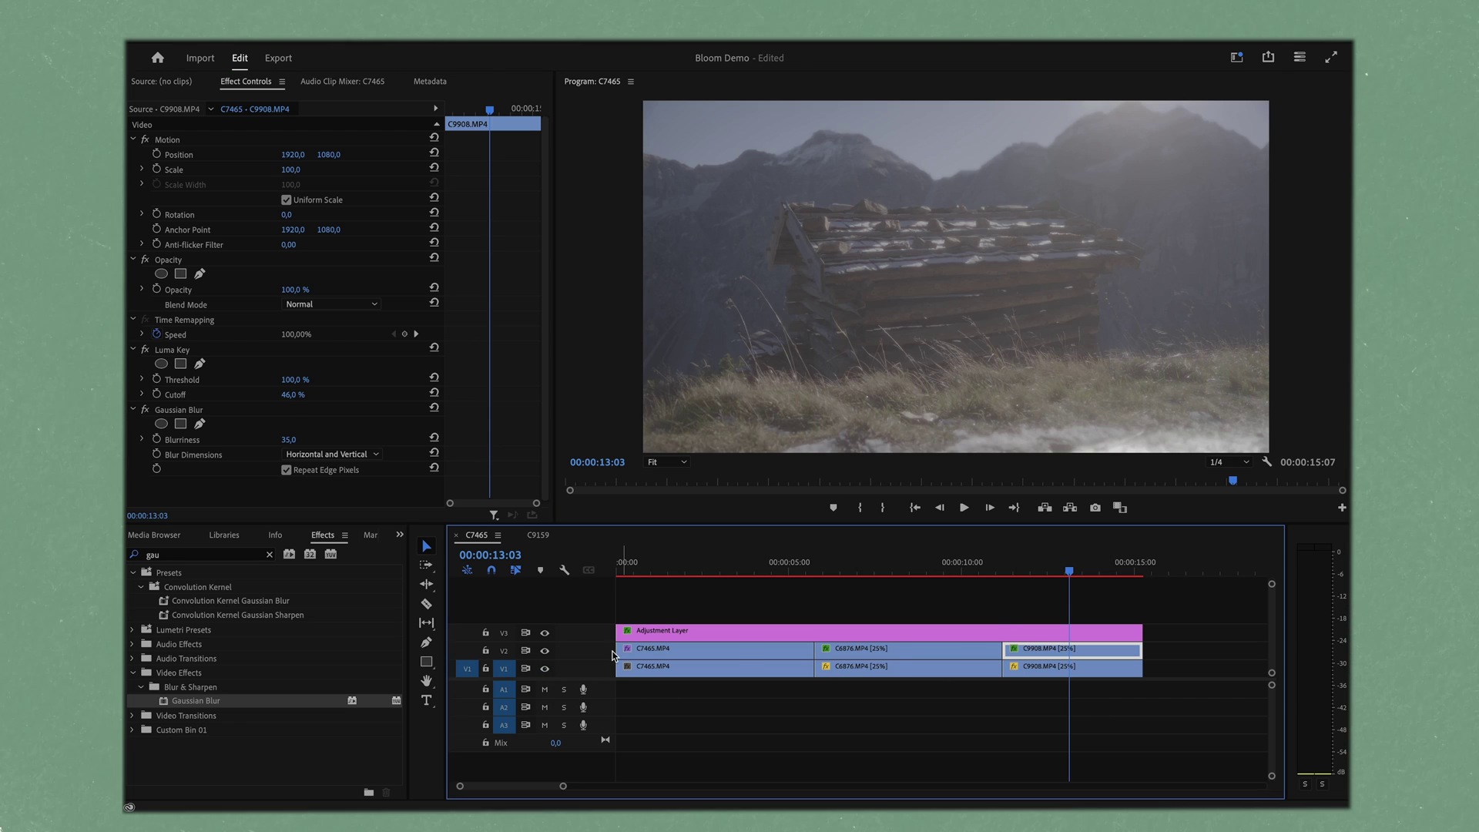
Hide the V2 bloom track and add adjustment layer copies on V4 and V5, then deselect them
click(544, 652)
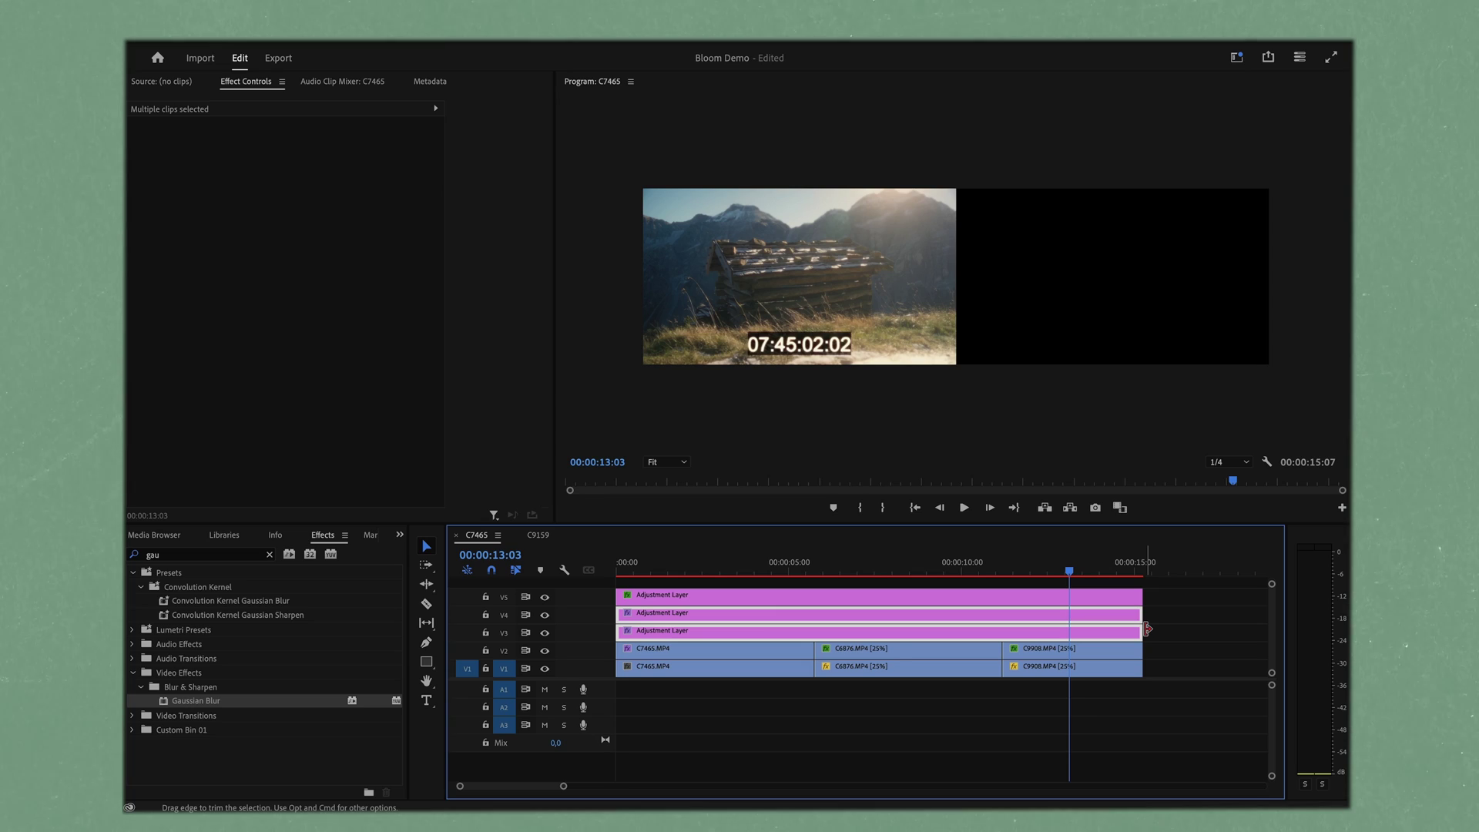
click(1182, 627)
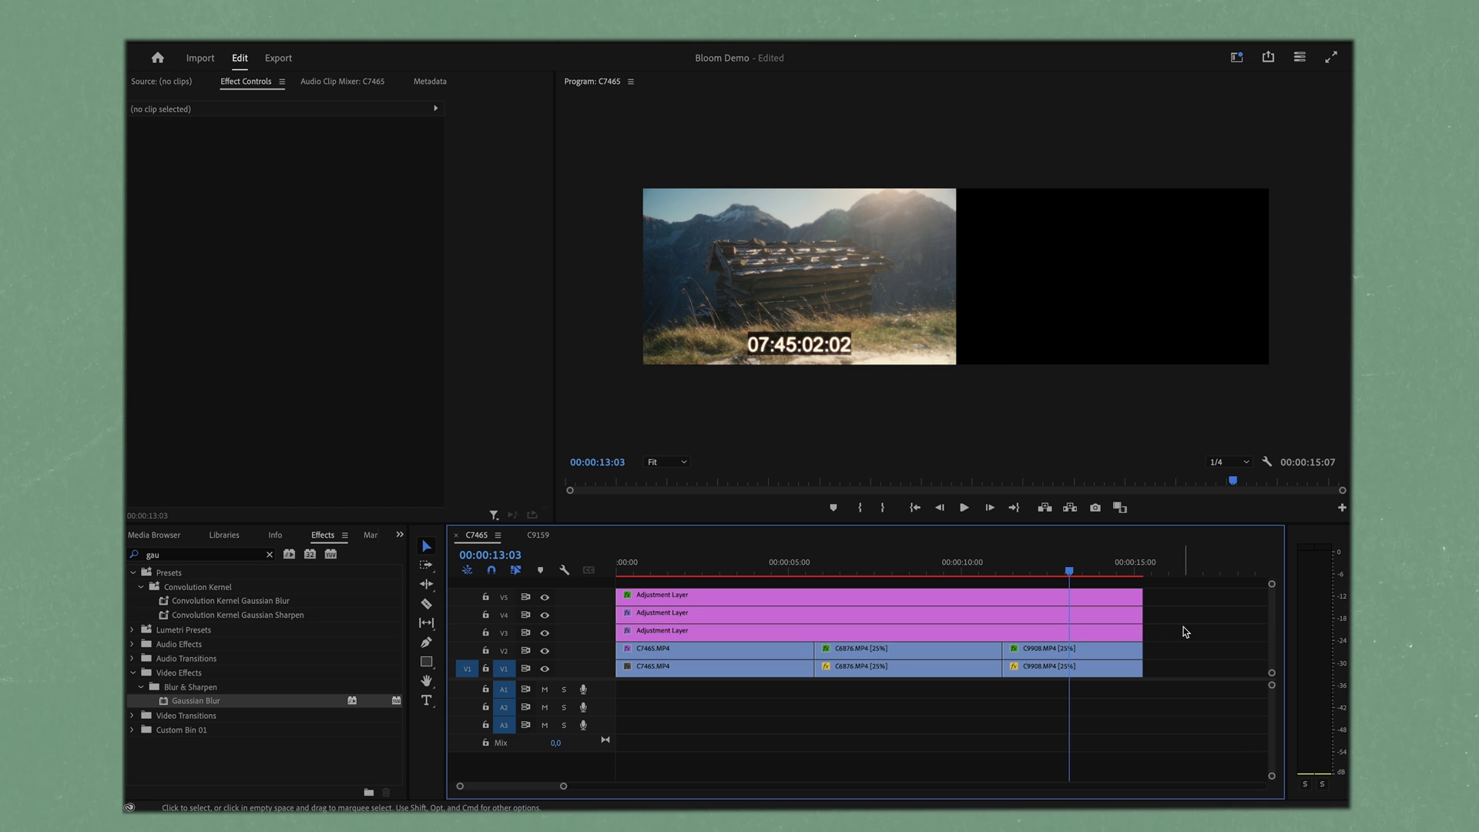